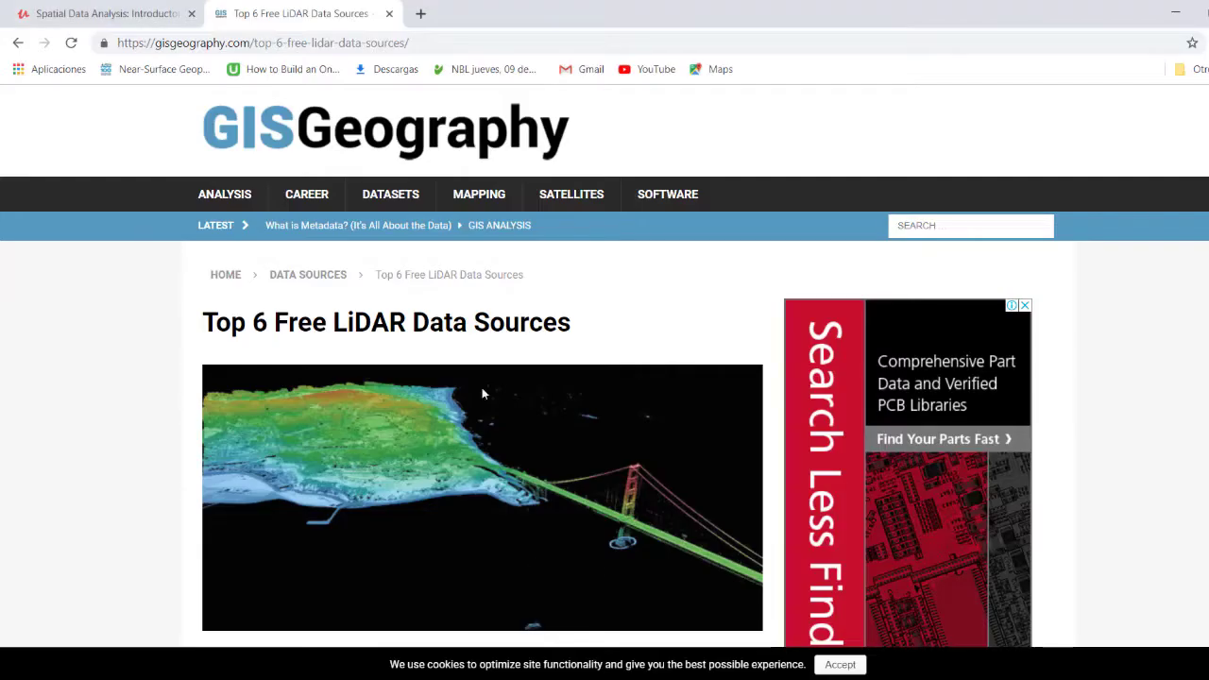
# Read through the Top 6 Free LiDAR Data Sources article and open OpenTopography in a new tab.
pyautogui.scroll(-5, 421, 275)
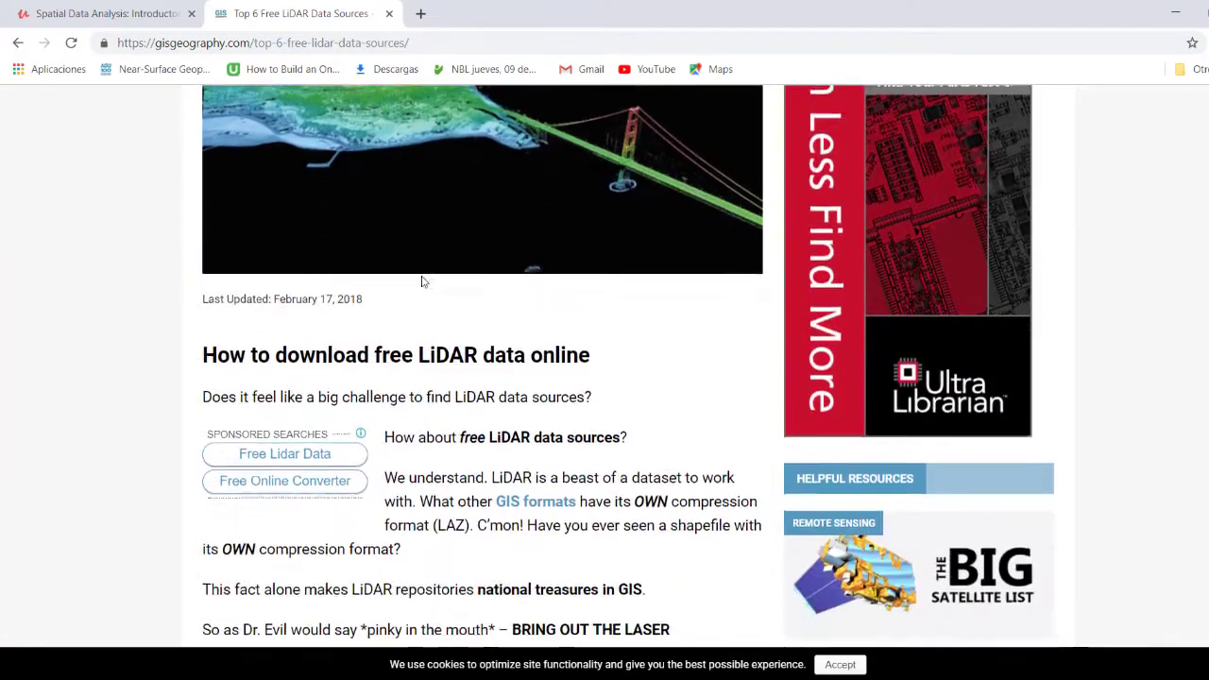
pyautogui.scroll(-4, 436, 291)
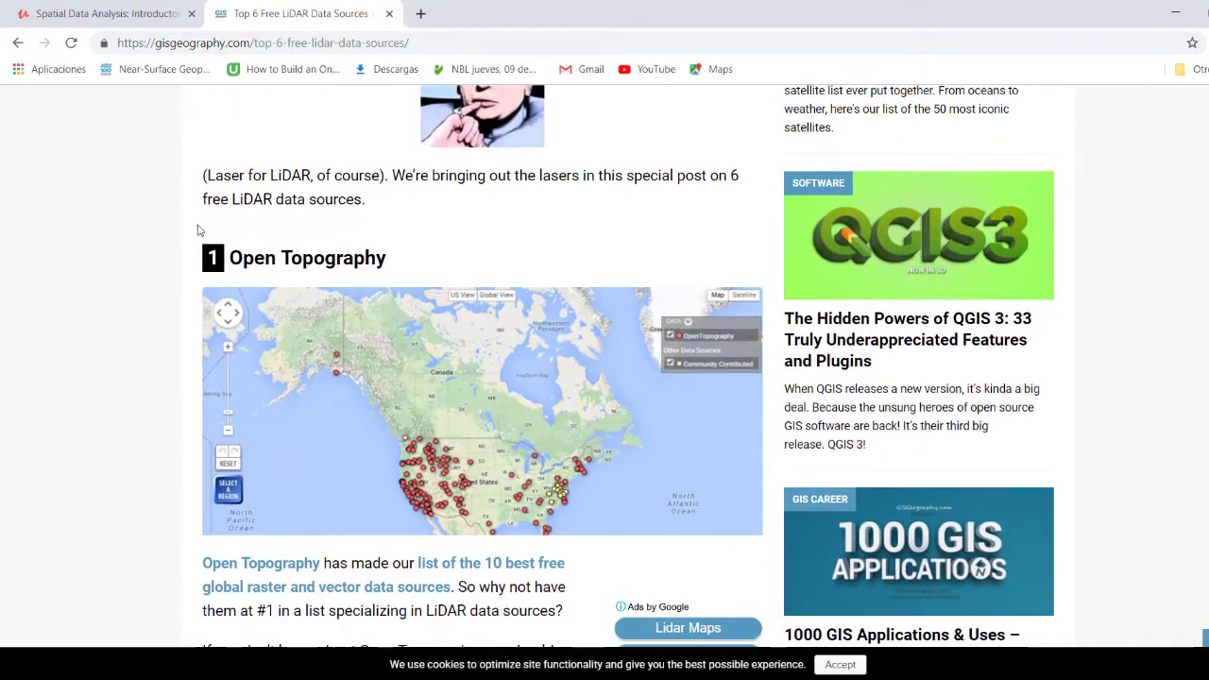
pyautogui.scroll(-5, 435, 344)
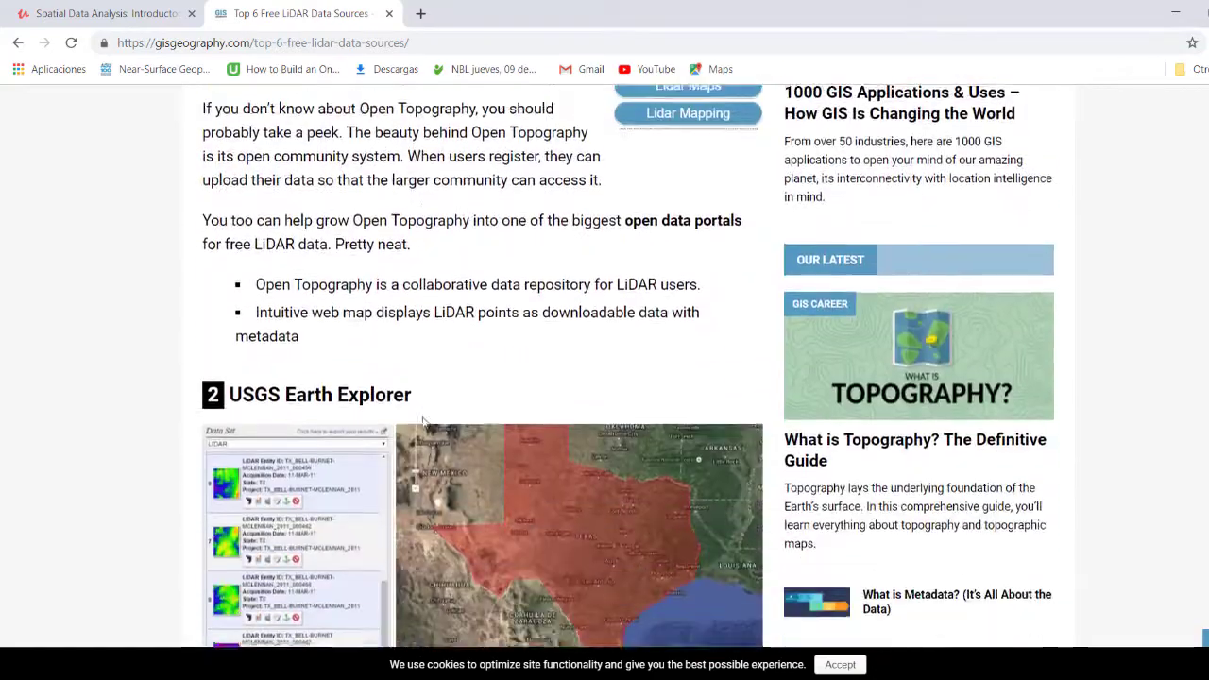
pyautogui.scroll(-1, 271, 331)
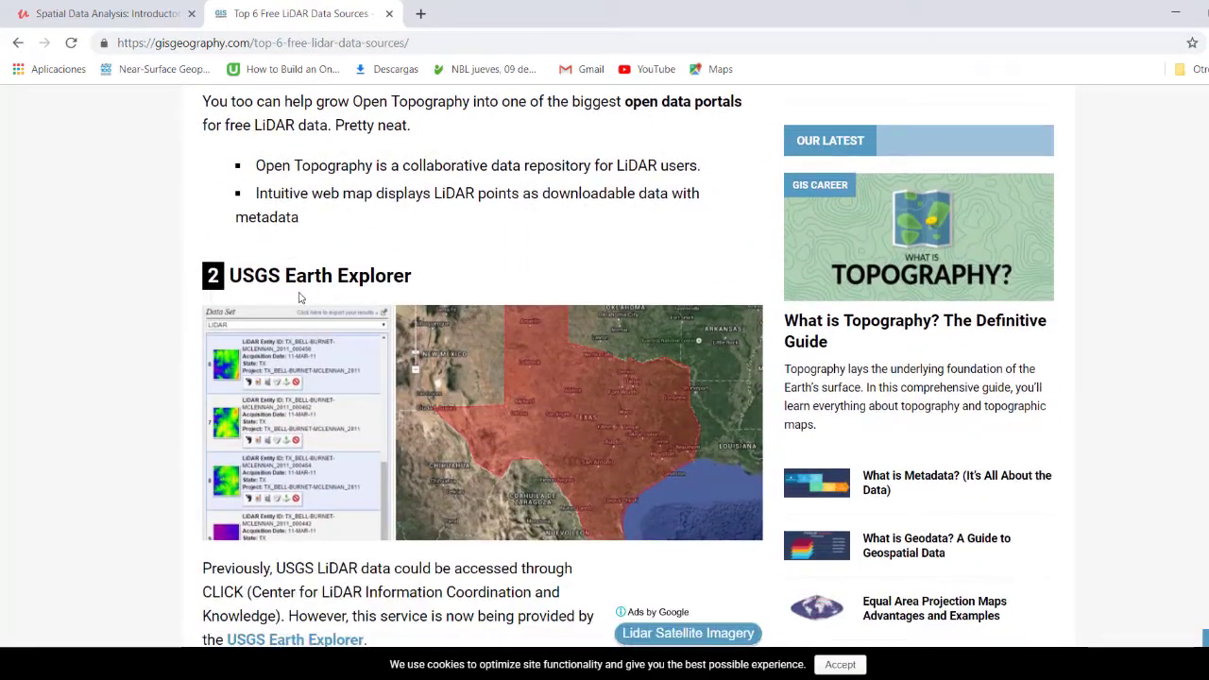
pyautogui.scroll(-5, 404, 345)
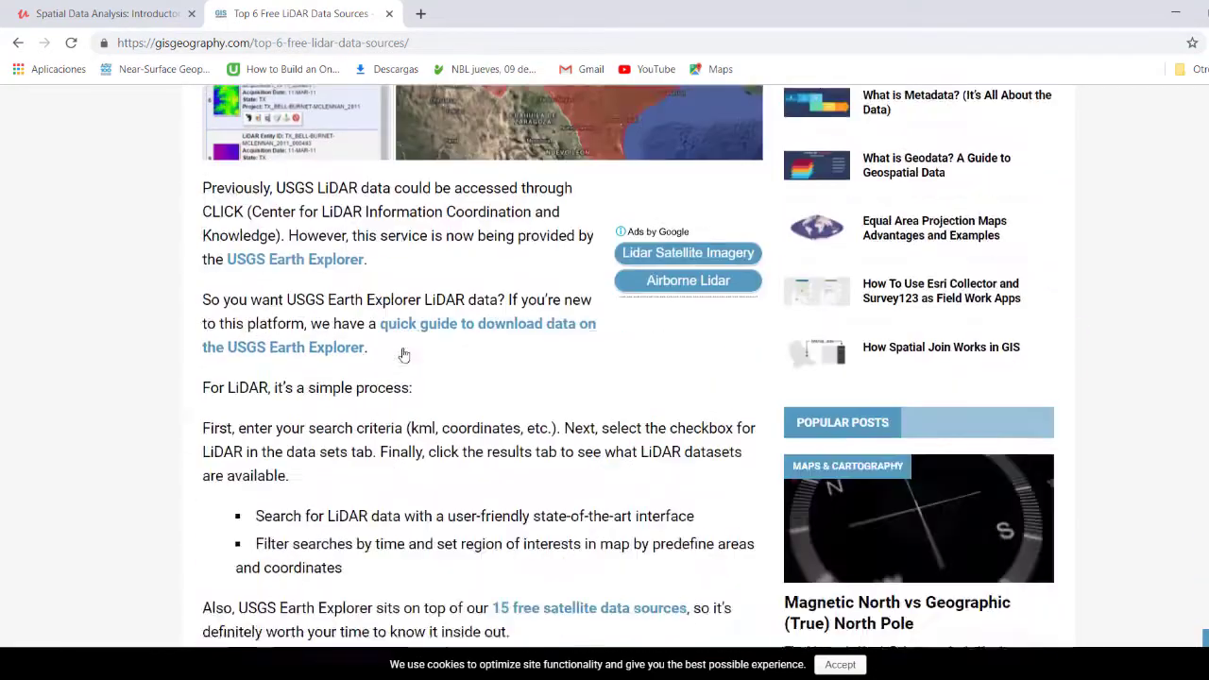
pyautogui.scroll(-2, 393, 359)
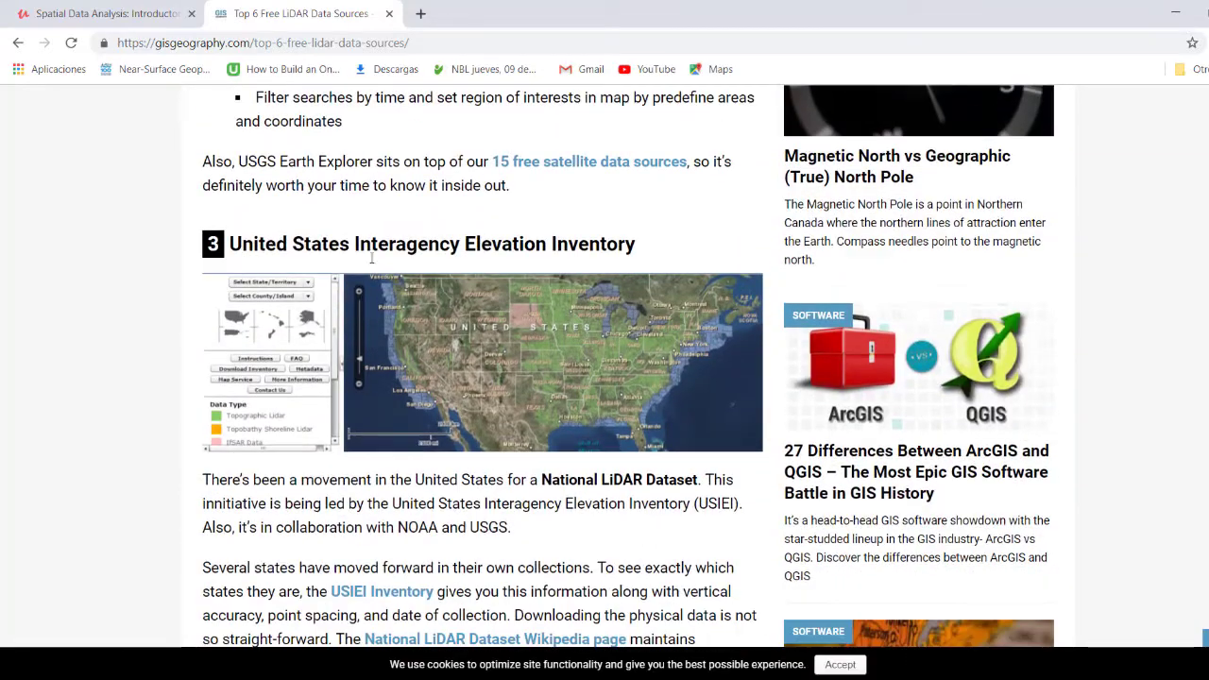
pyautogui.scroll(-5, 511, 333)
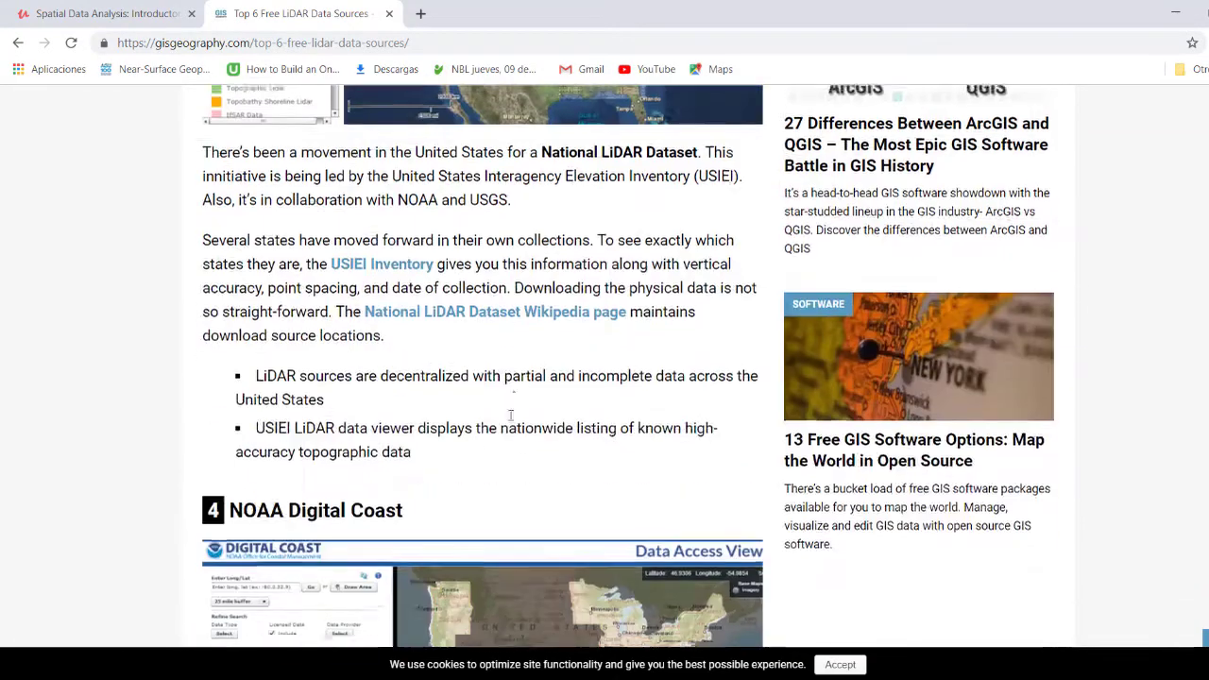
pyautogui.scroll(-4, 396, 370)
pyautogui.scroll(-7, 327, 399)
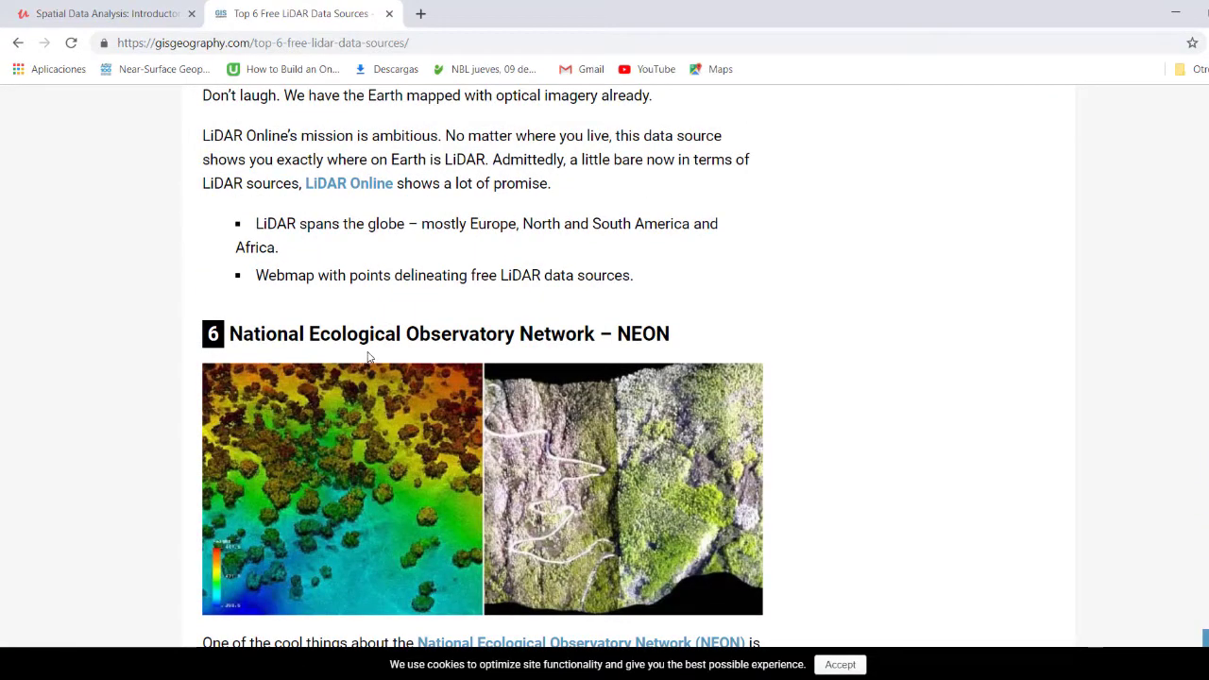
pyautogui.scroll(-3, 450, 346)
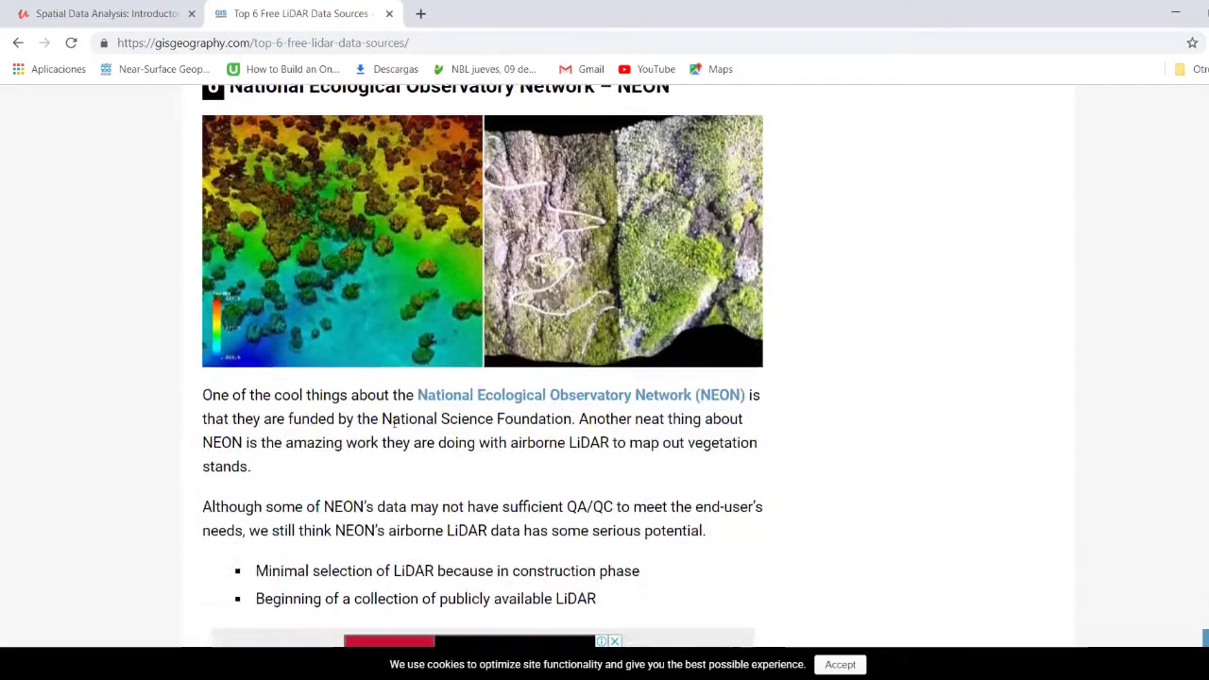
pyautogui.scroll(20, 412, 468)
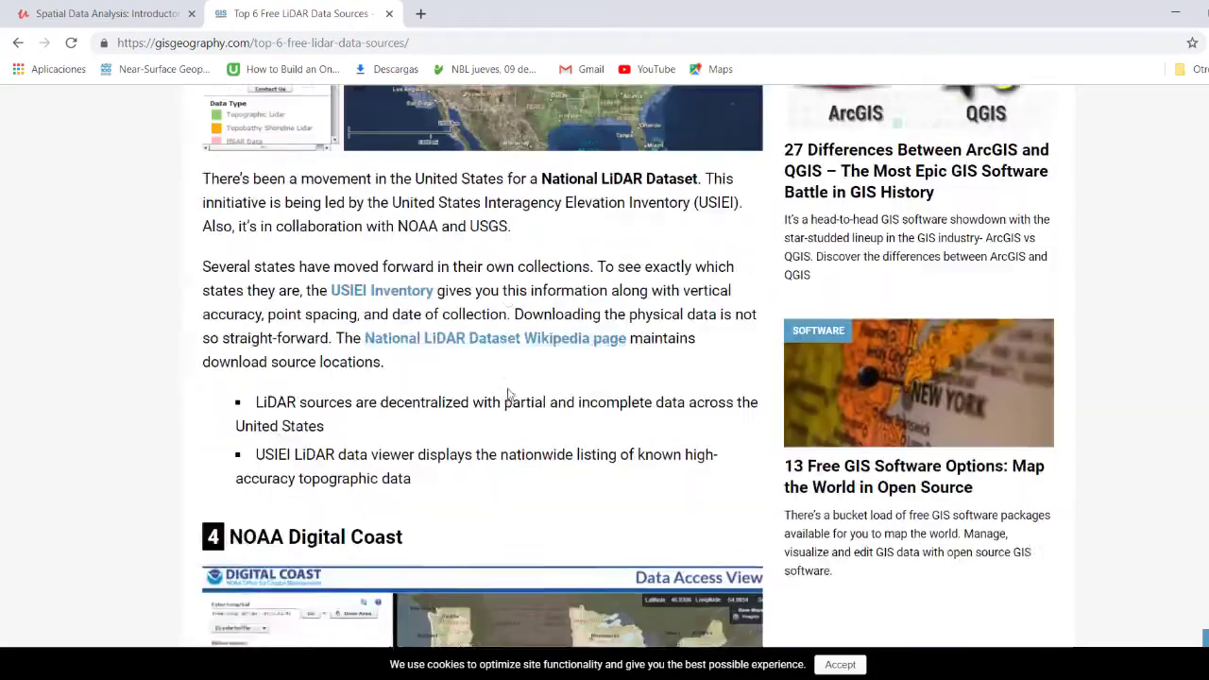
pyautogui.scroll(14, 508, 395)
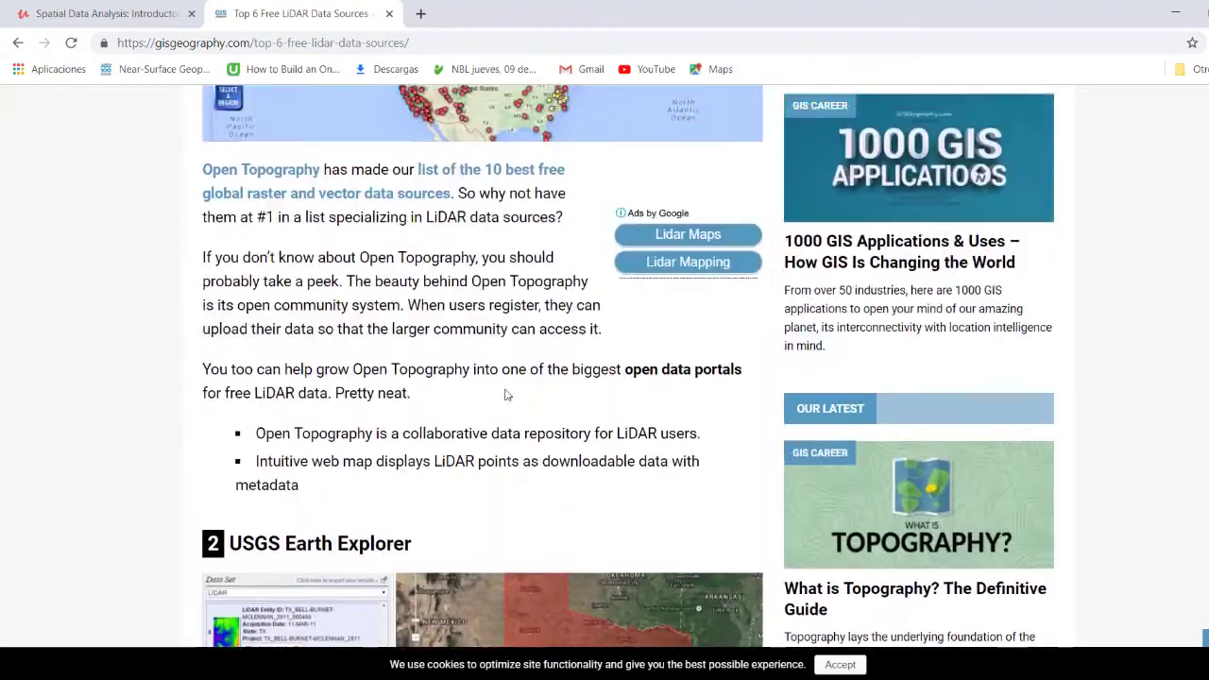
pyautogui.scroll(1, 507, 395)
pyautogui.scroll(-1, 359, 397)
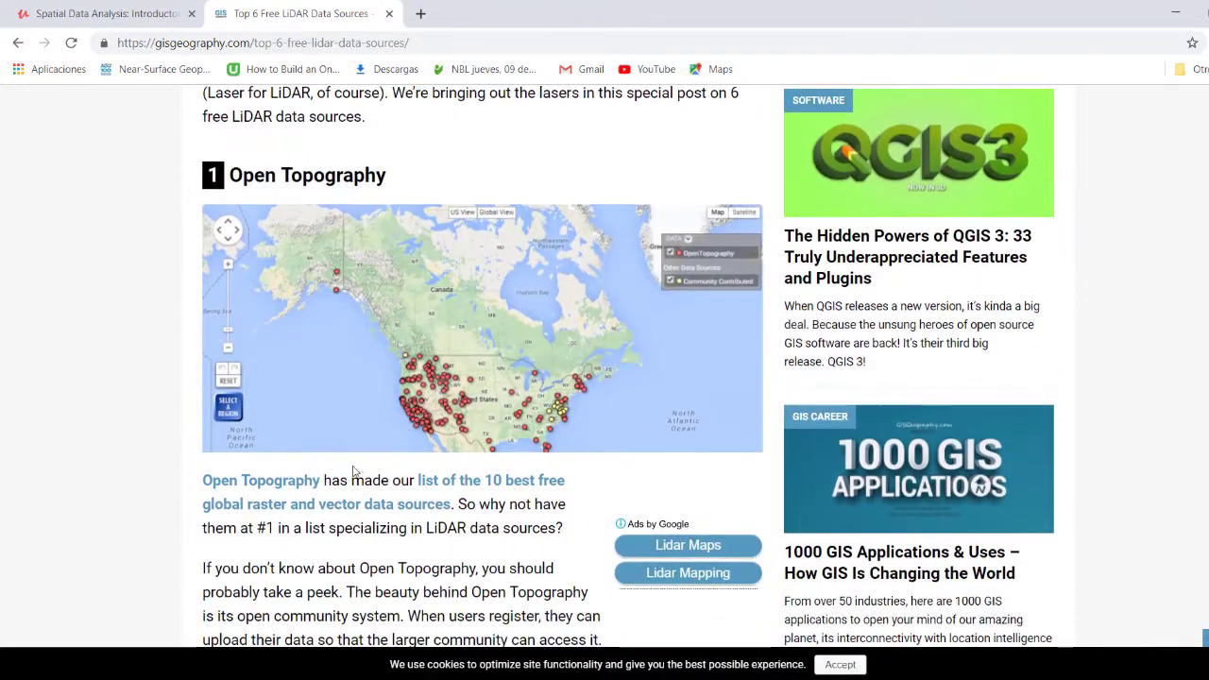
pyautogui.middleClick(285, 484)
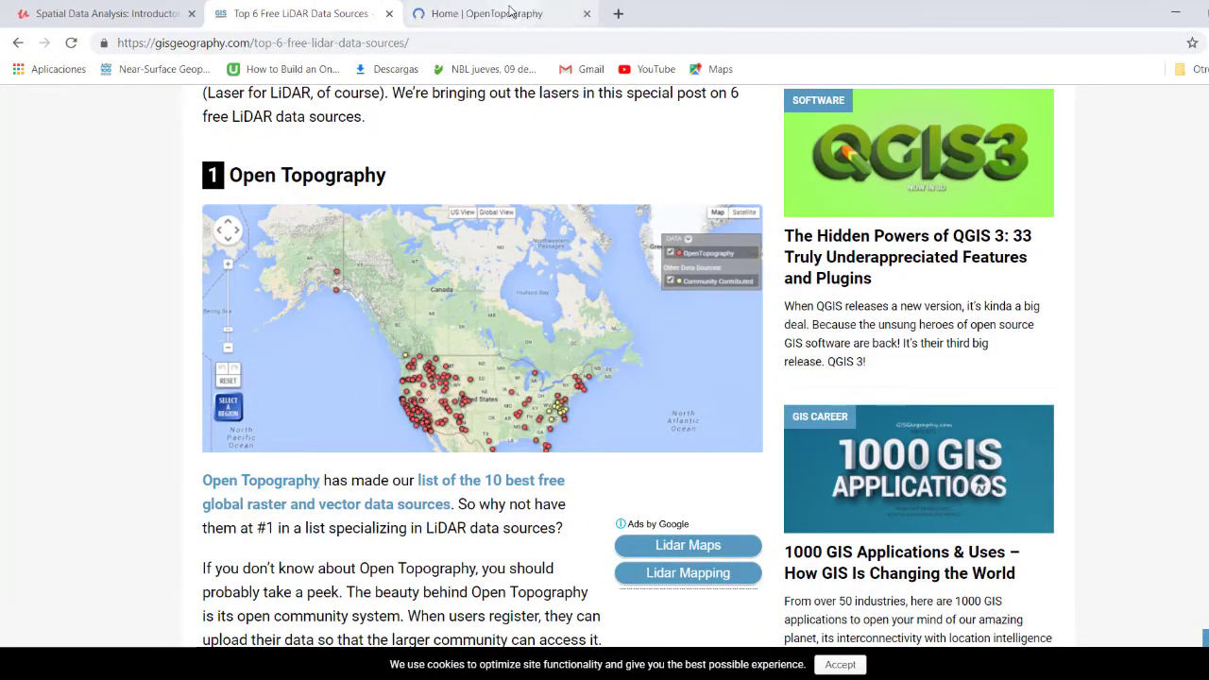
# Switch to the OpenTopography tab and go to FIND DATA under the DATA menu.
pyautogui.click(510, 13)
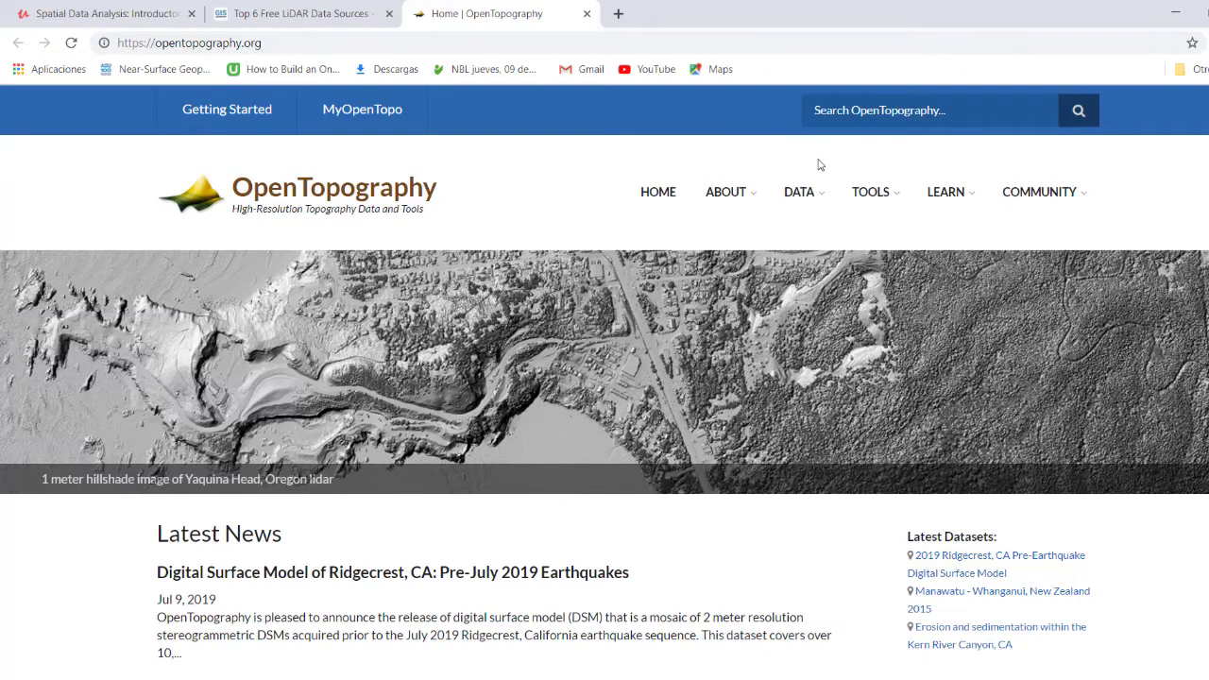
pyautogui.moveTo(801, 192)
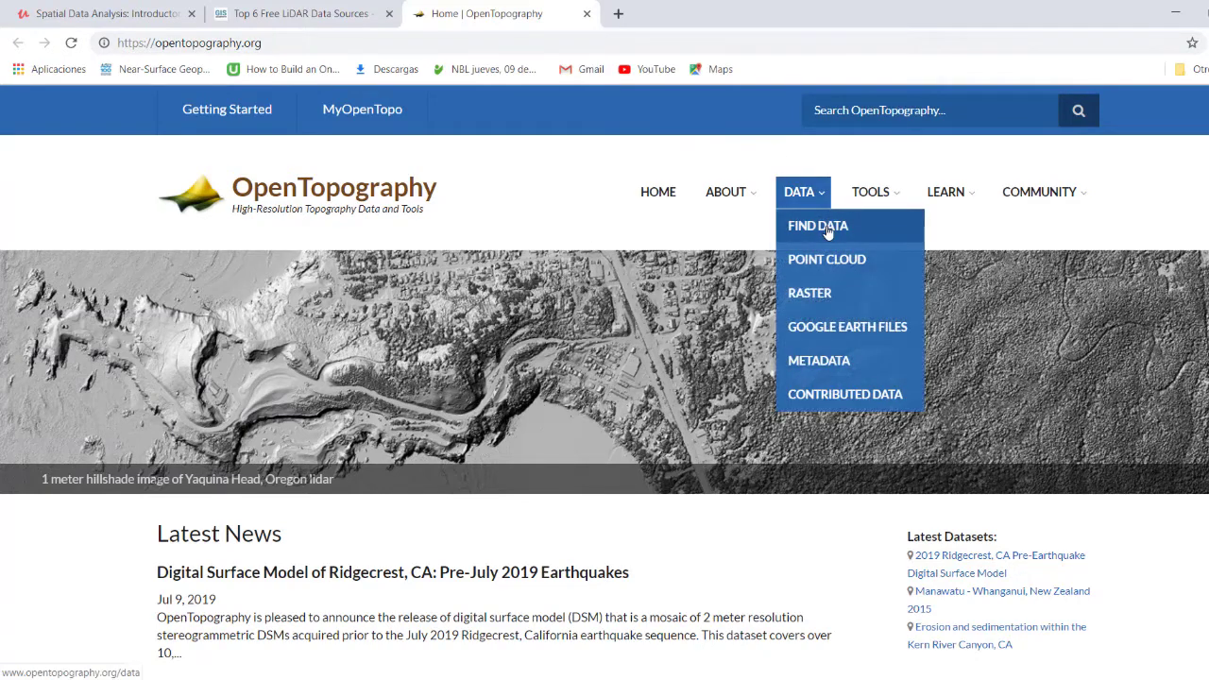
pyautogui.click(828, 228)
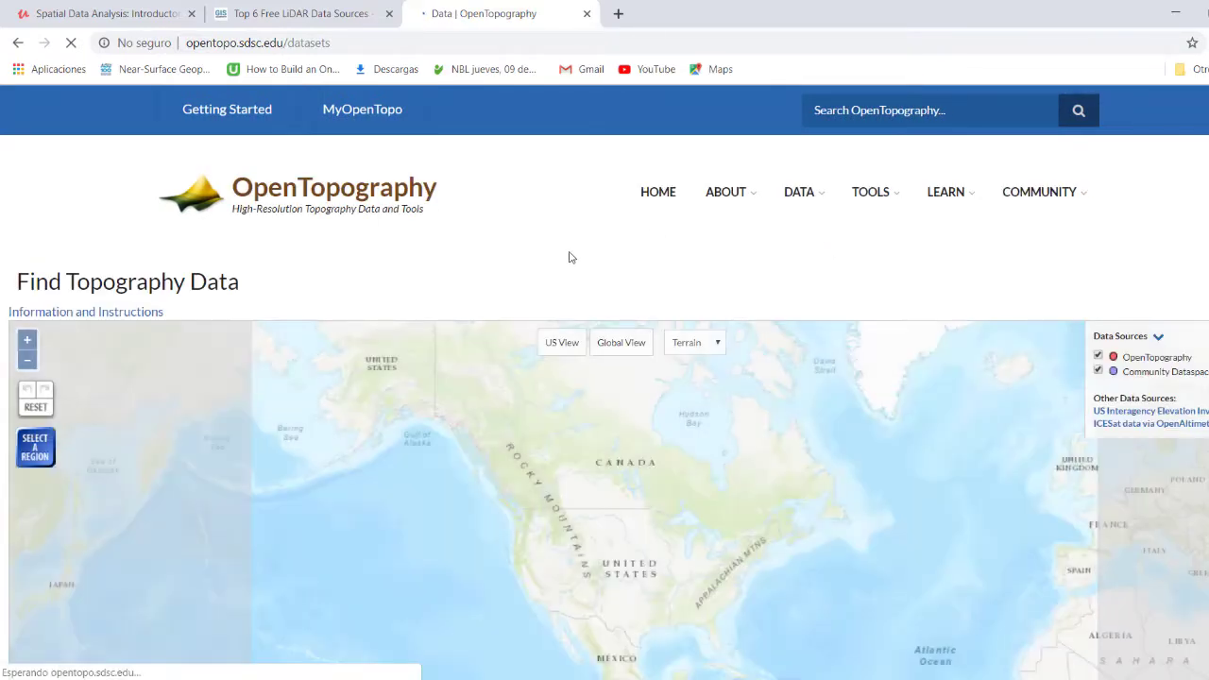
# Scroll the Find Topography Data page until the dataset map around Durham, NH fills the view.
pyautogui.scroll(-1, 568, 260)
pyautogui.scroll(-1, 570, 257)
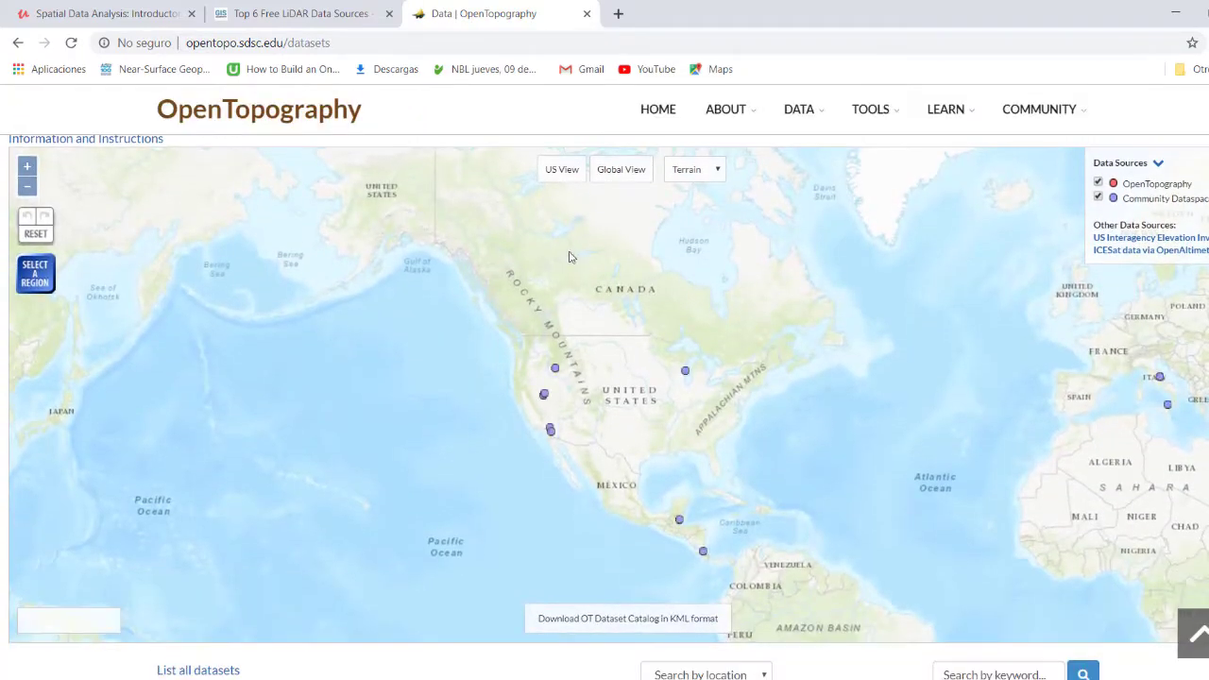
pyautogui.scroll(1, 570, 259)
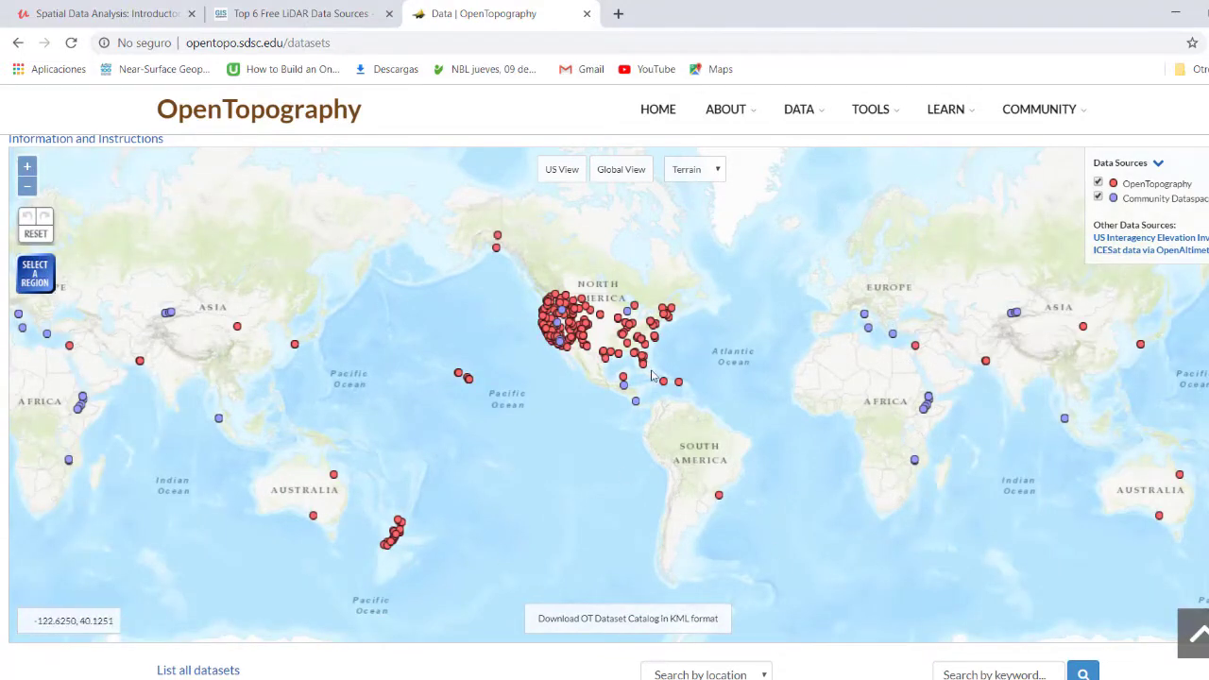
pyautogui.scroll(1, 558, 319)
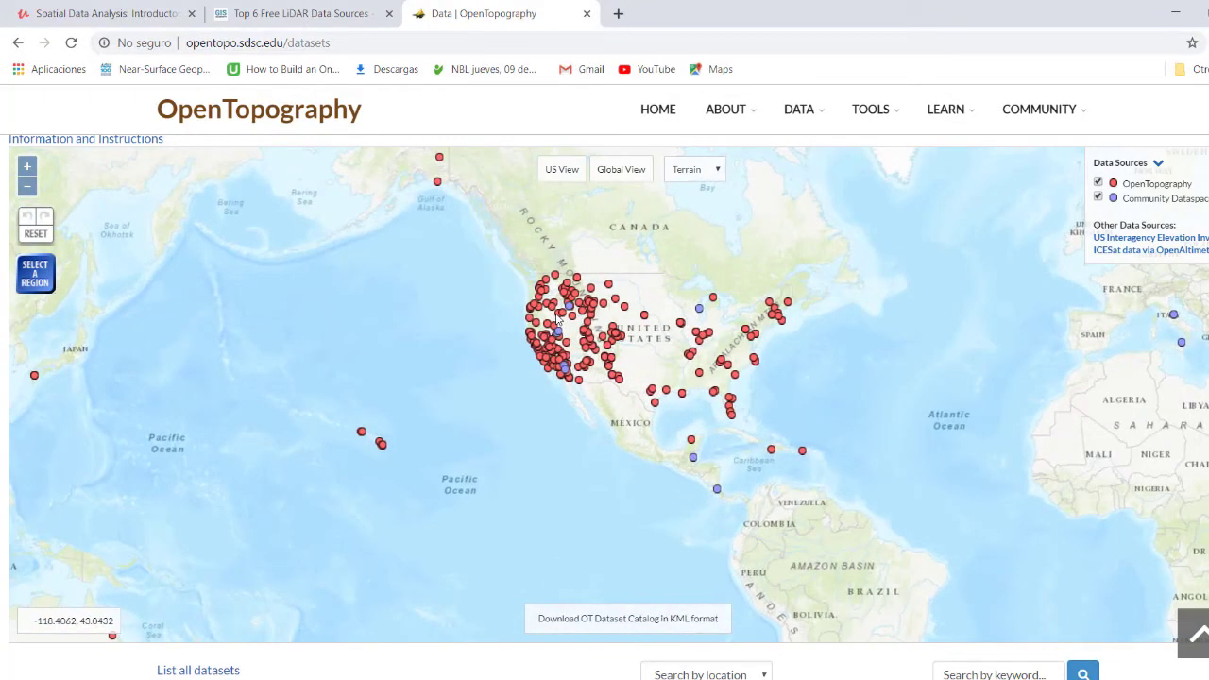
pyautogui.scroll(4, 793, 283)
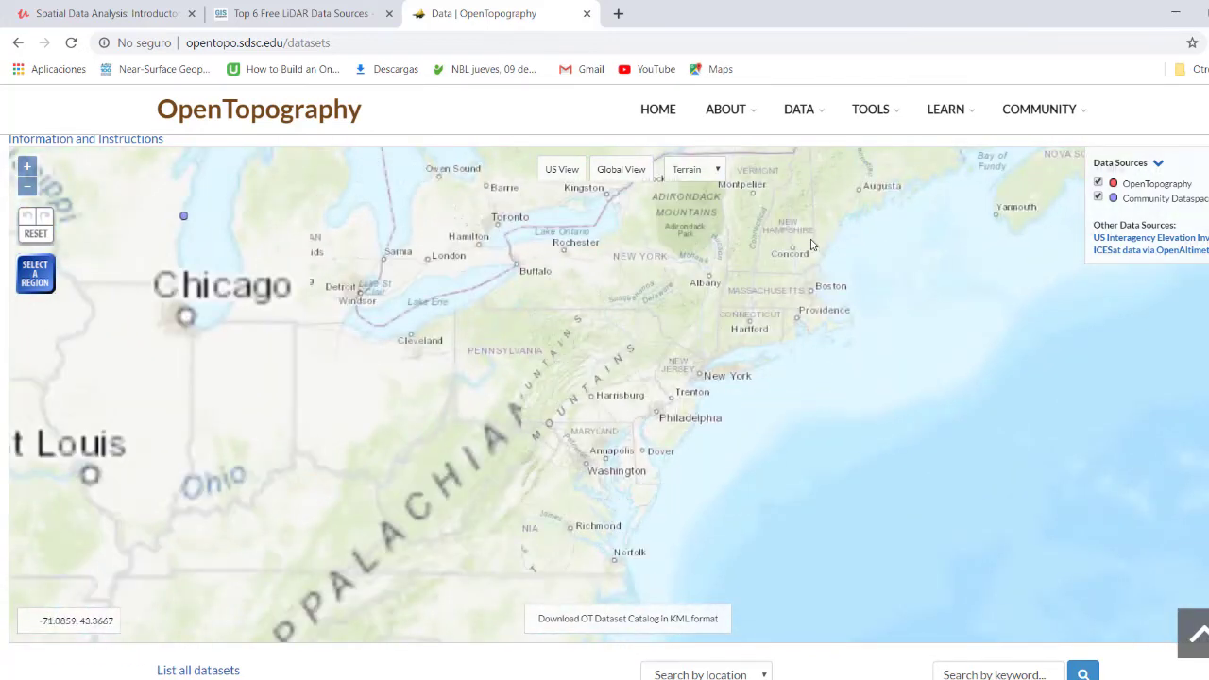
pyautogui.scroll(-2, 718, 113)
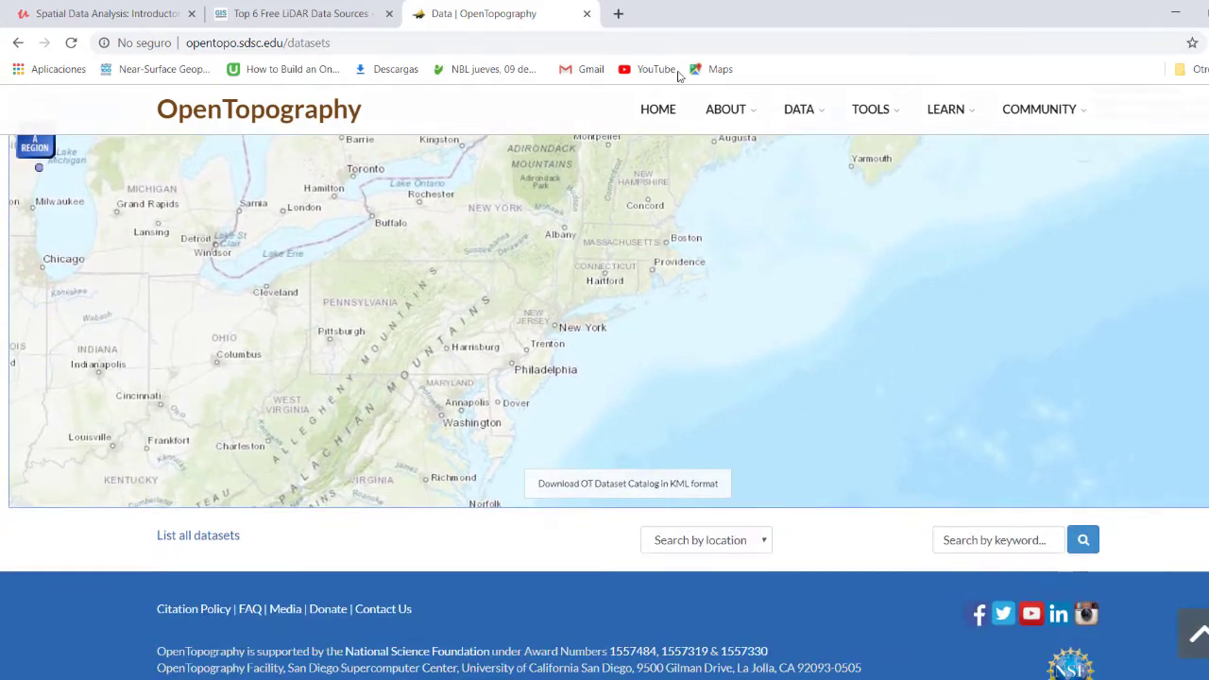
pyautogui.scroll(1, 697, 107)
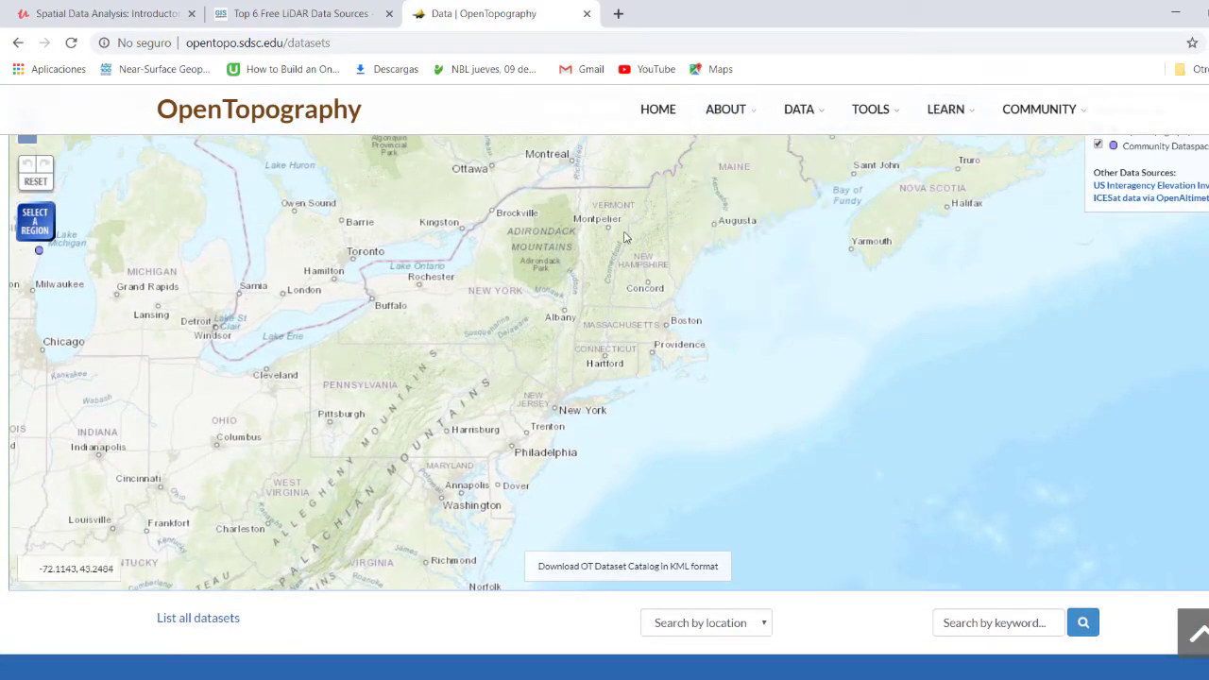
pyautogui.scroll(3, 646, 282)
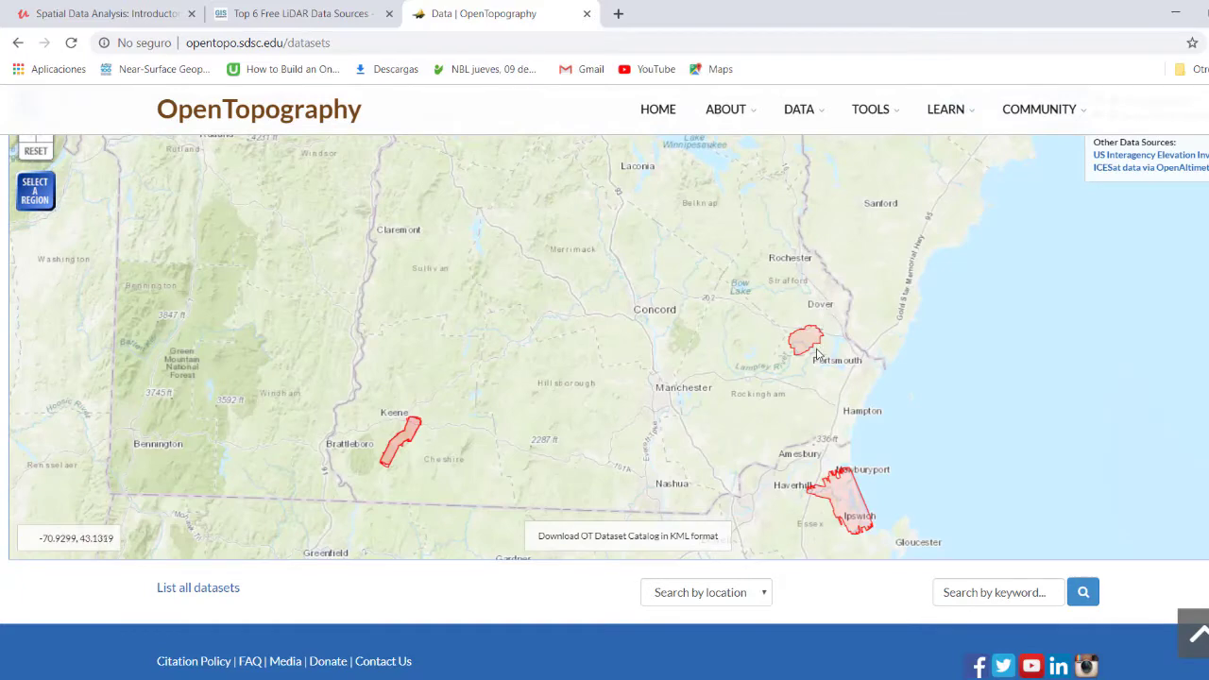
pyautogui.scroll(4, 823, 310)
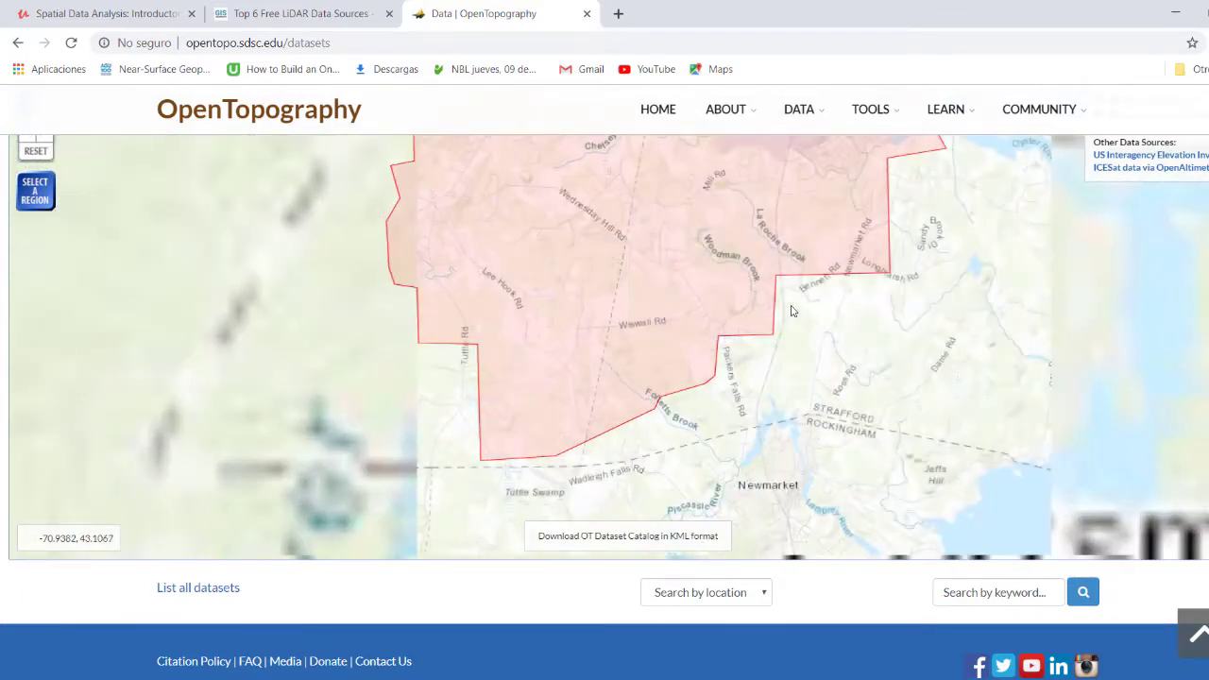
pyautogui.scroll(-1, 792, 310)
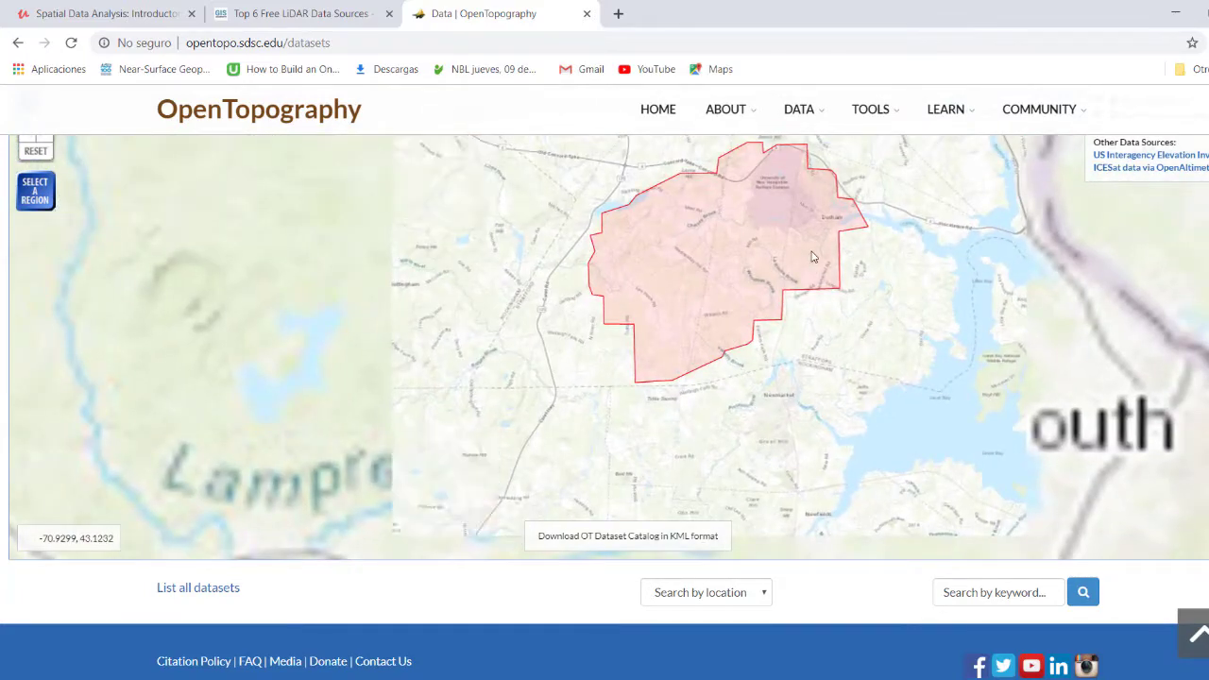
pyautogui.scroll(1, 845, 215)
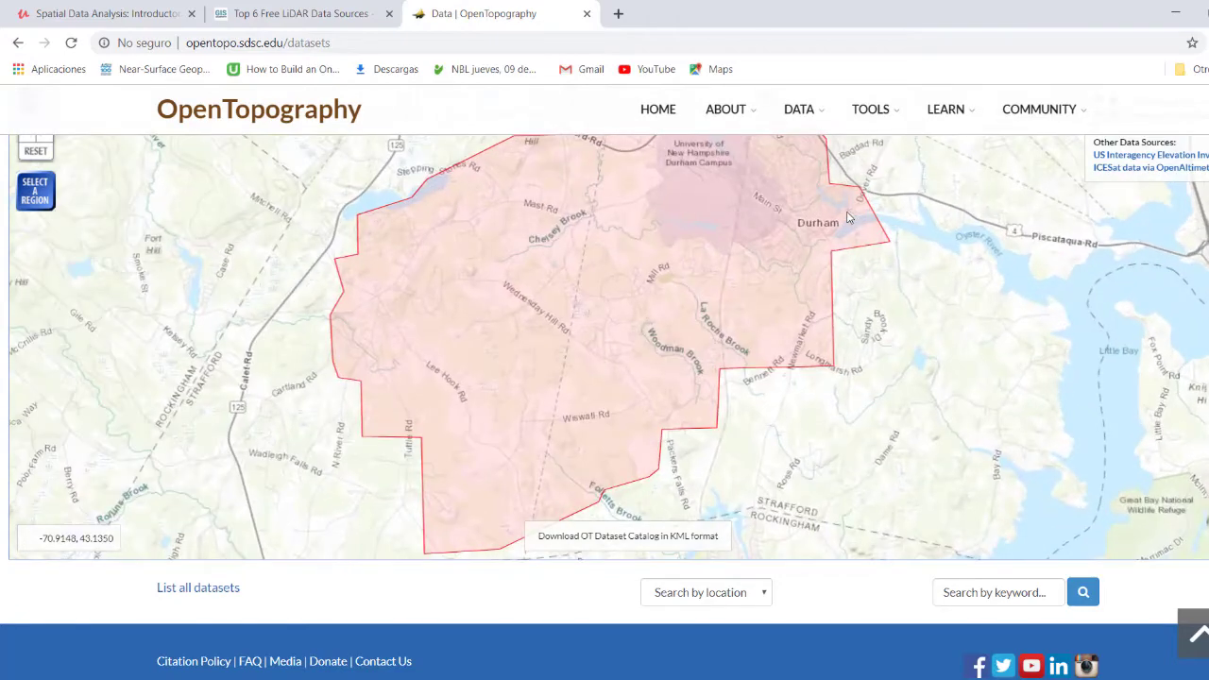
pyautogui.scroll(-2, 992, 485)
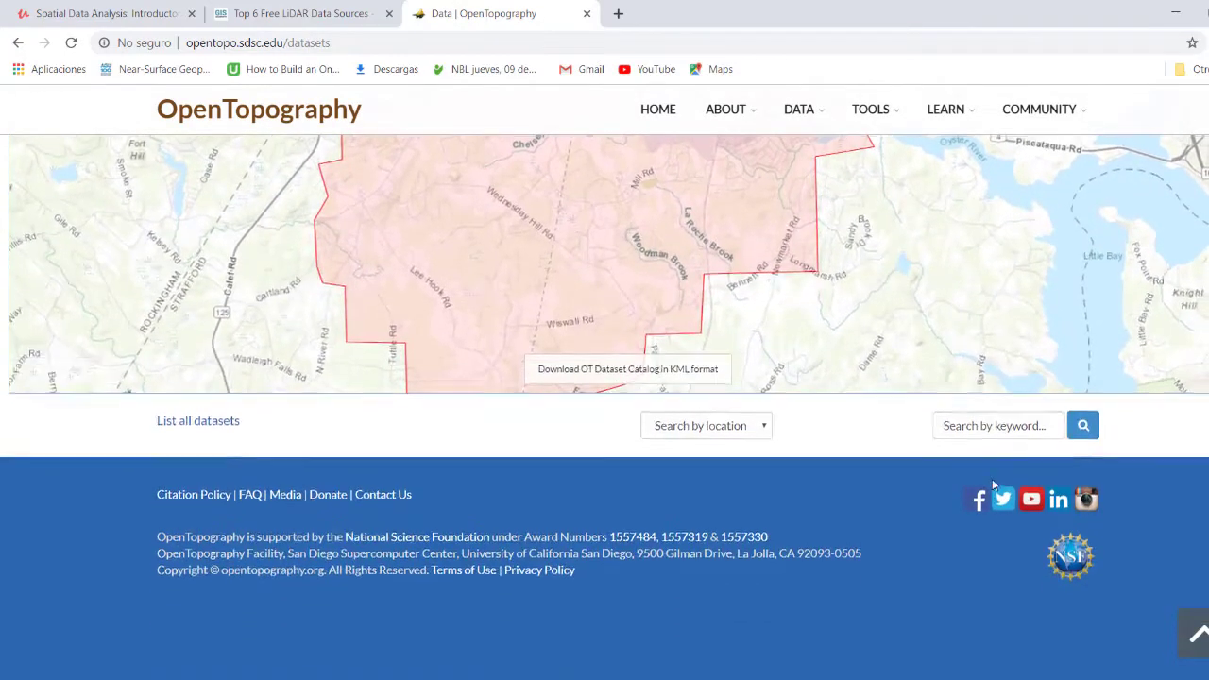
pyautogui.scroll(4, 992, 485)
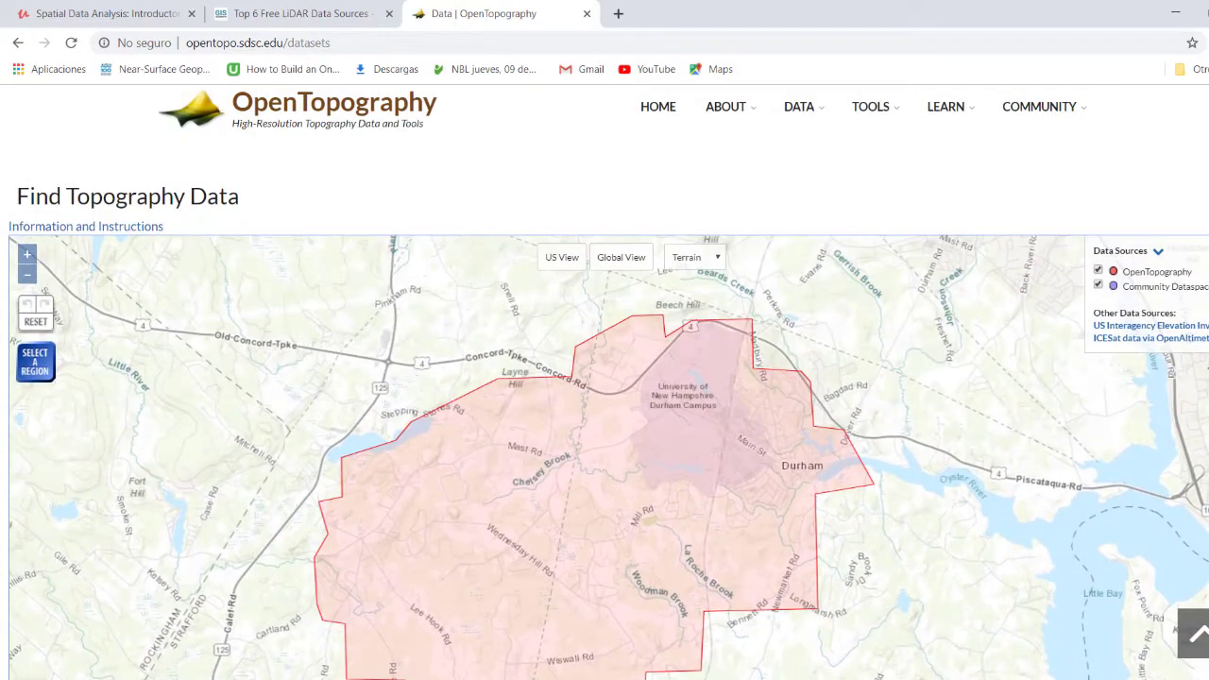
pyautogui.scroll(-1, 605, 406)
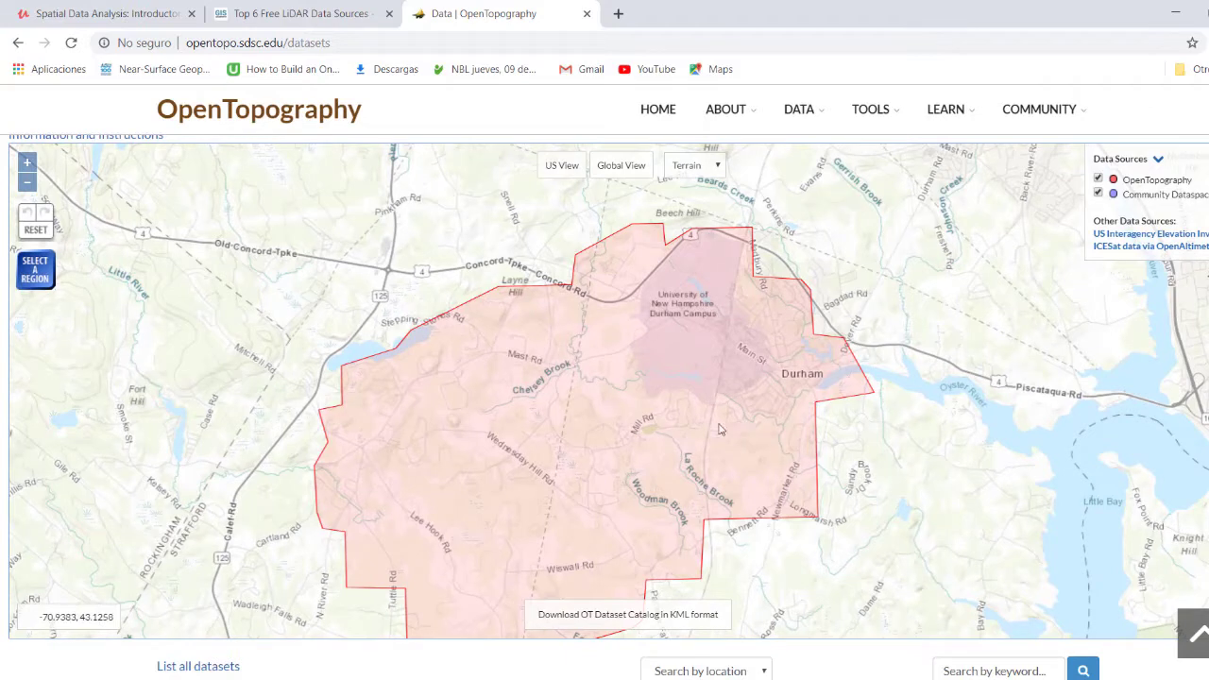
# Select a region over Durham and expand the 'Durham, NH: Hyporheic Zone' dataset's details.
pyautogui.click(35, 270)
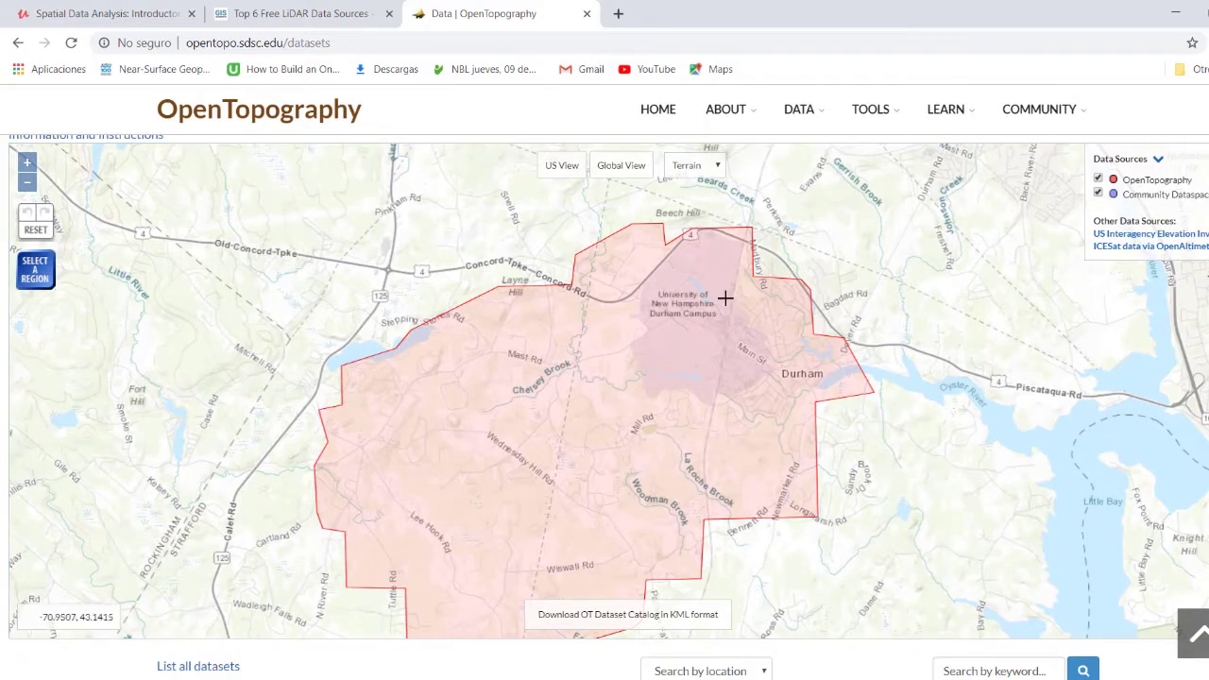
pyautogui.moveTo(650, 248); pyautogui.dragTo(878, 413)
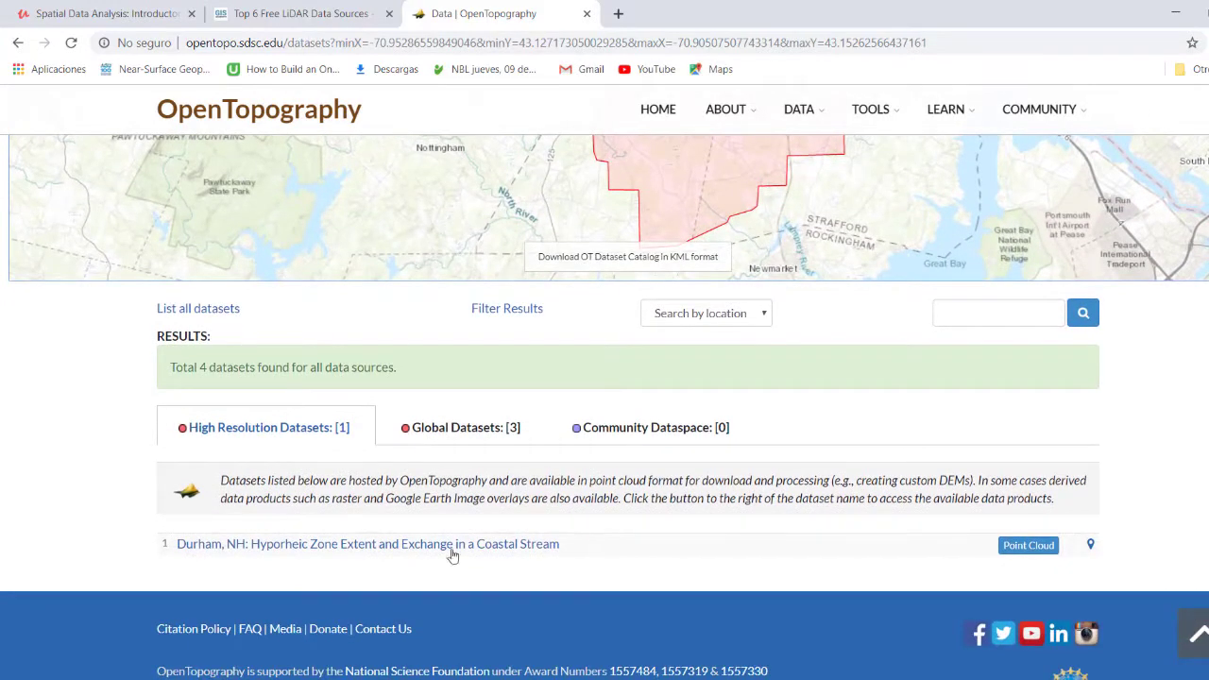
pyautogui.click(404, 545)
pyautogui.scroll(-1, 506, 538)
pyautogui.scroll(-3, 502, 538)
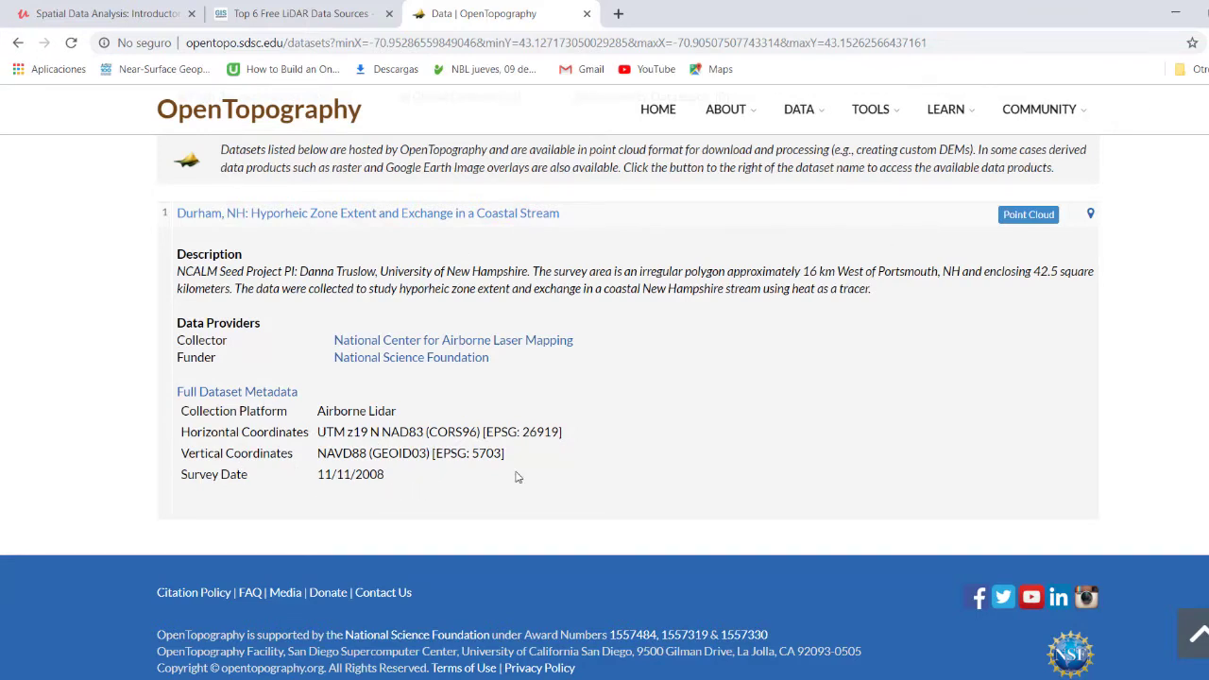
pyautogui.scroll(4, 571, 378)
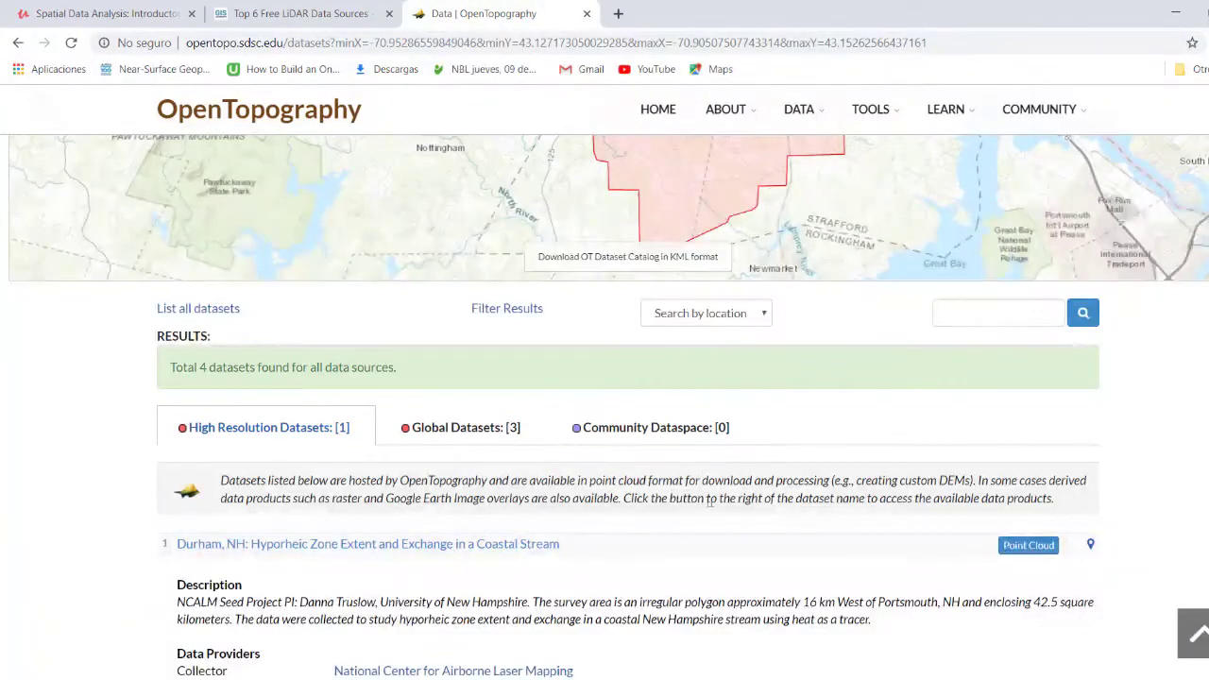
# Open the Durham, NH Hyporheic Zone point cloud page and browse its overview and download options.
pyautogui.click(1040, 550)
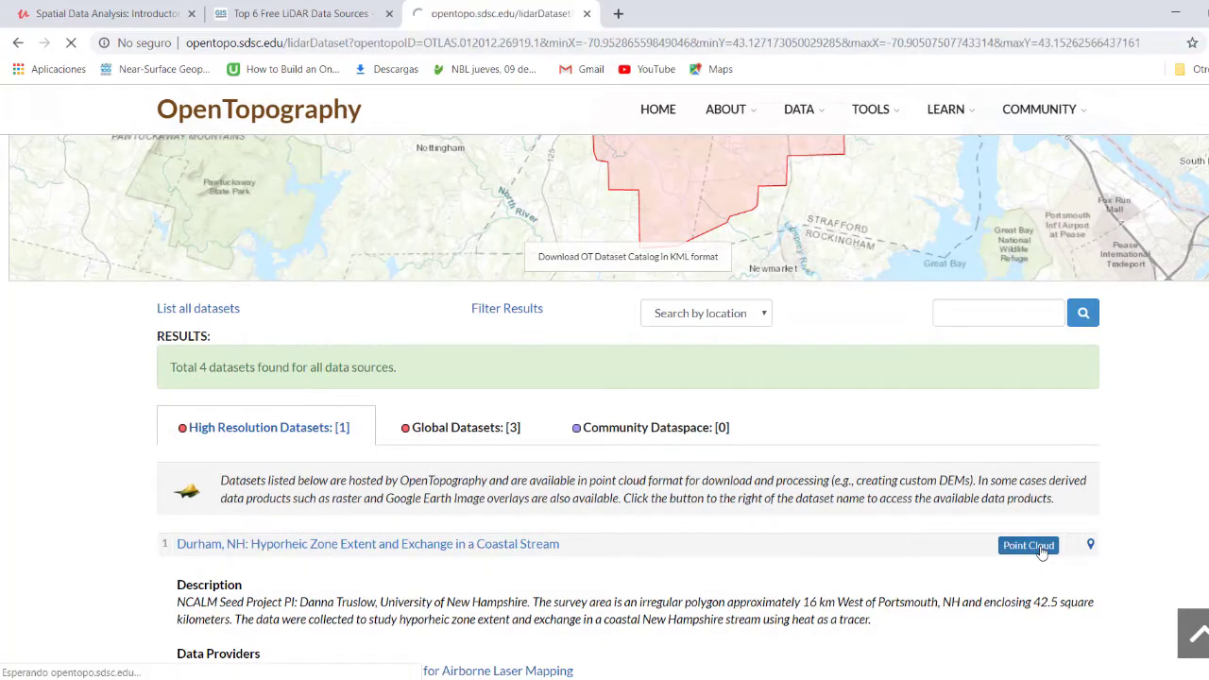
pyautogui.scroll(-5, 1189, 455)
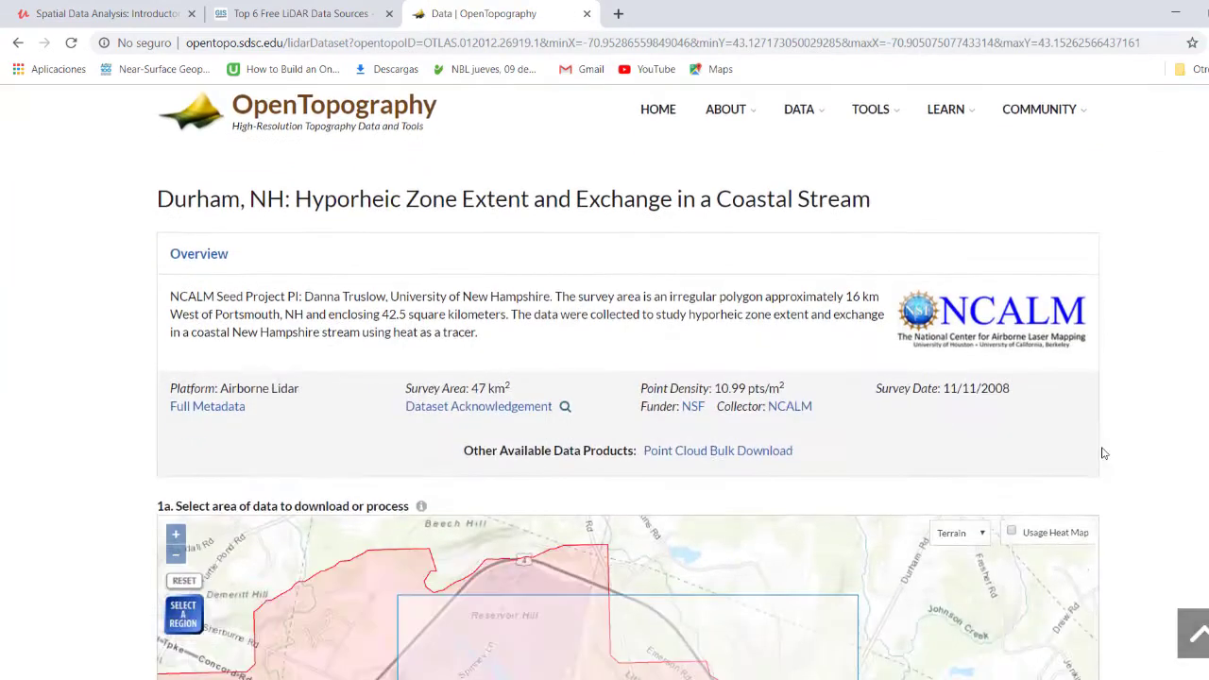
pyautogui.scroll(-3, 1189, 455)
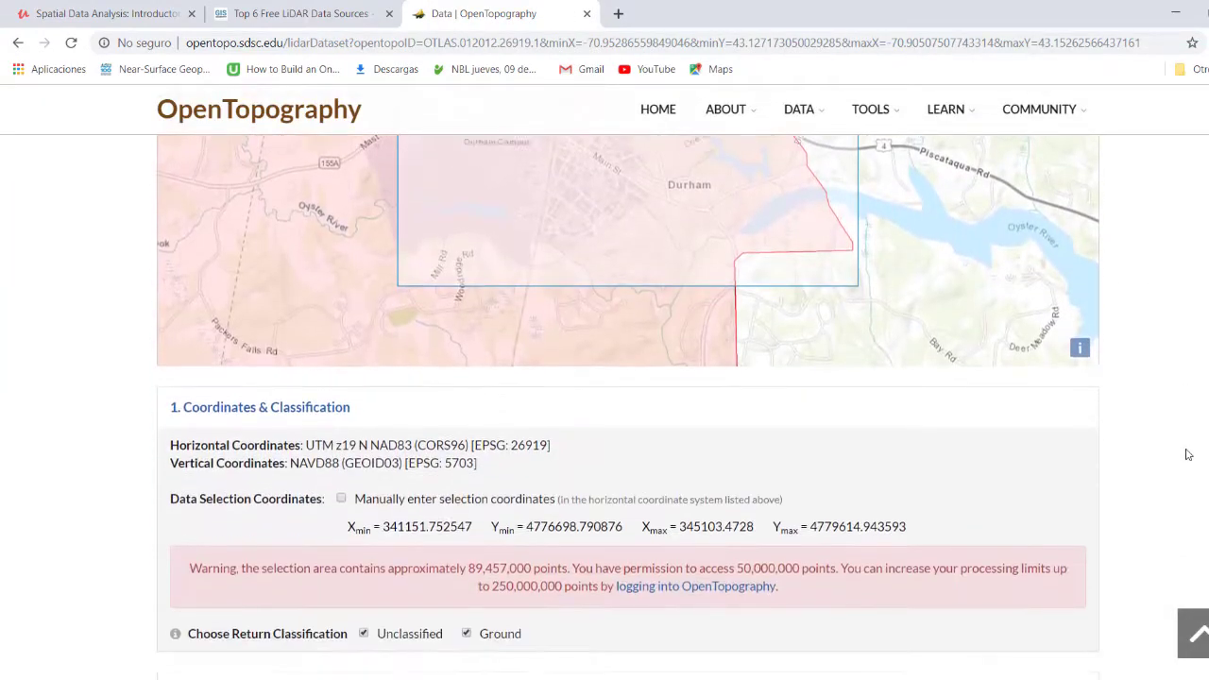
pyautogui.scroll(-1, 564, 590)
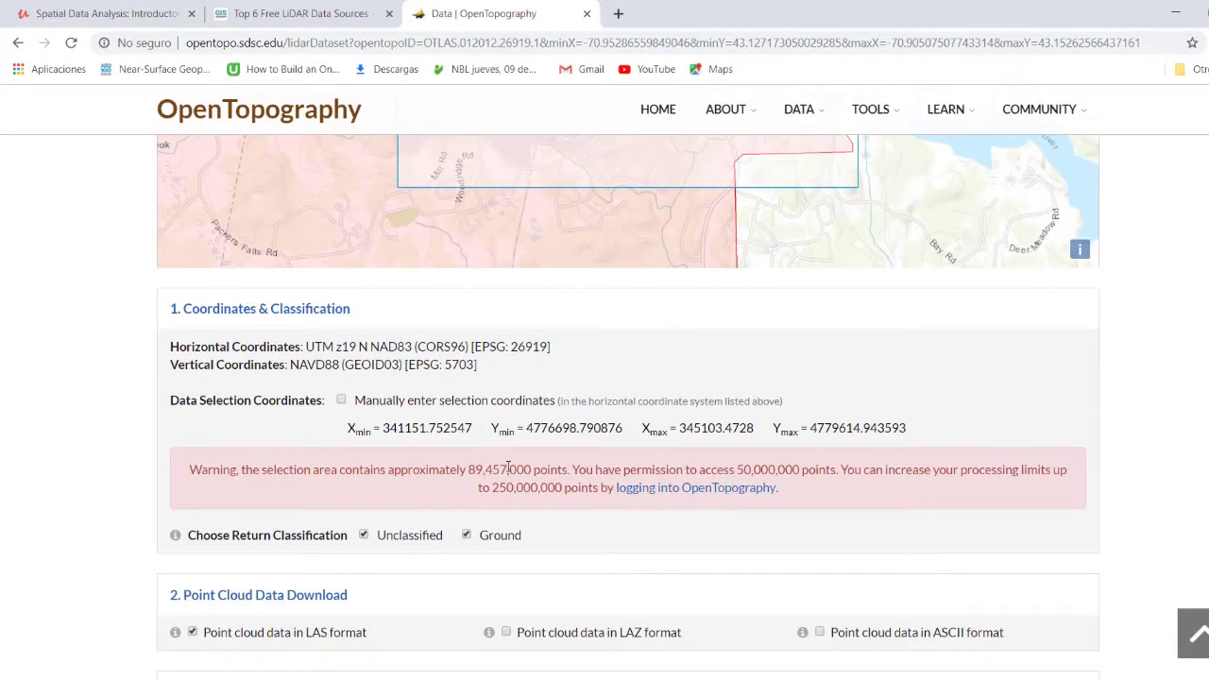
pyautogui.scroll(3, 756, 400)
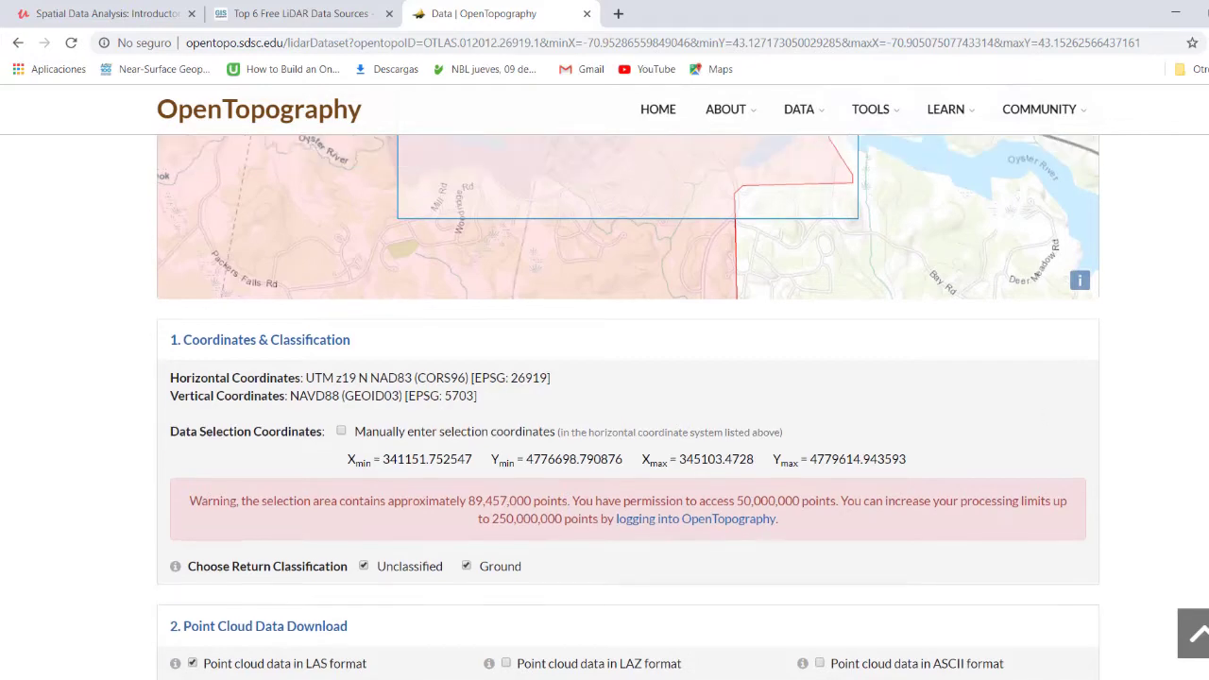
pyautogui.scroll(2, 756, 400)
pyautogui.scroll(-3, 841, 411)
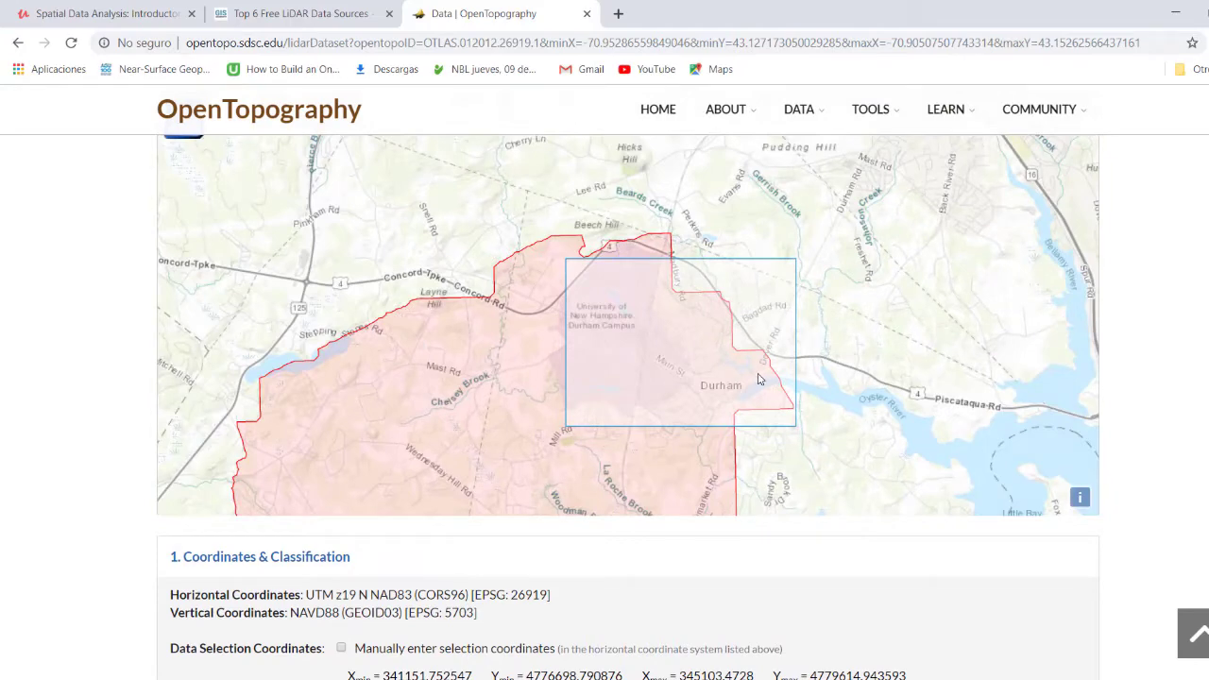
# Zoom and pan the map to eastern Durham and draw a box over the Oyster River.
pyautogui.scroll(2, 756, 381)
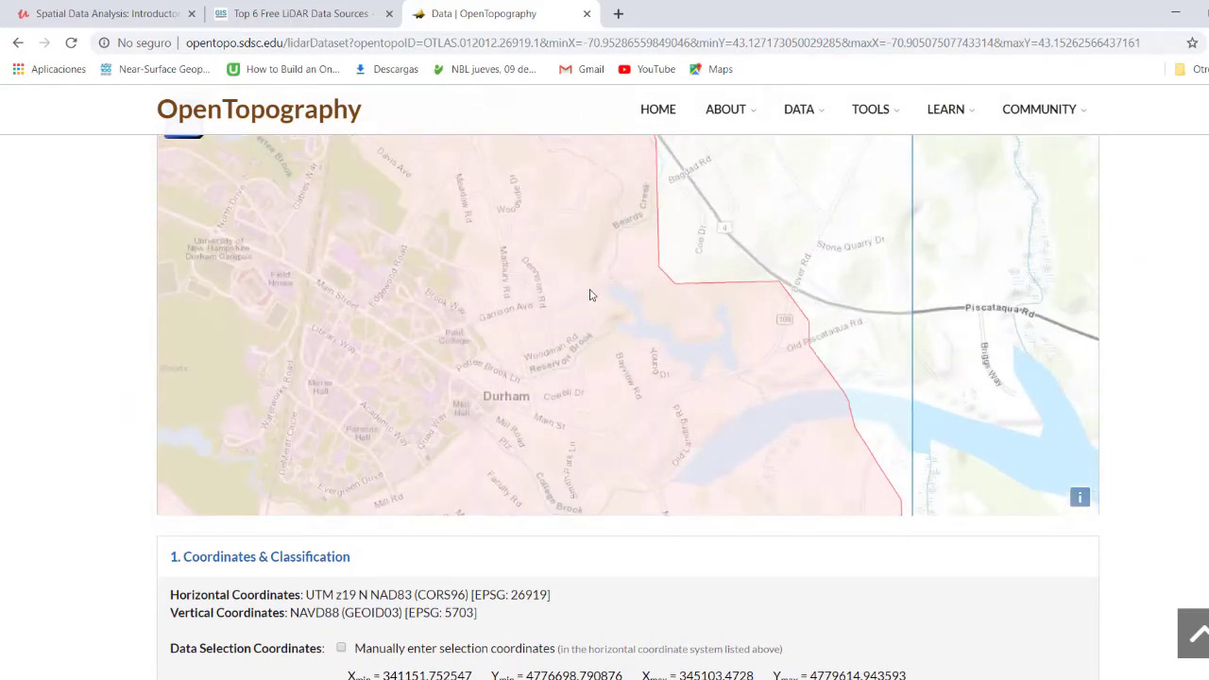
pyautogui.moveTo(593, 295); pyautogui.dragTo(637, 274)
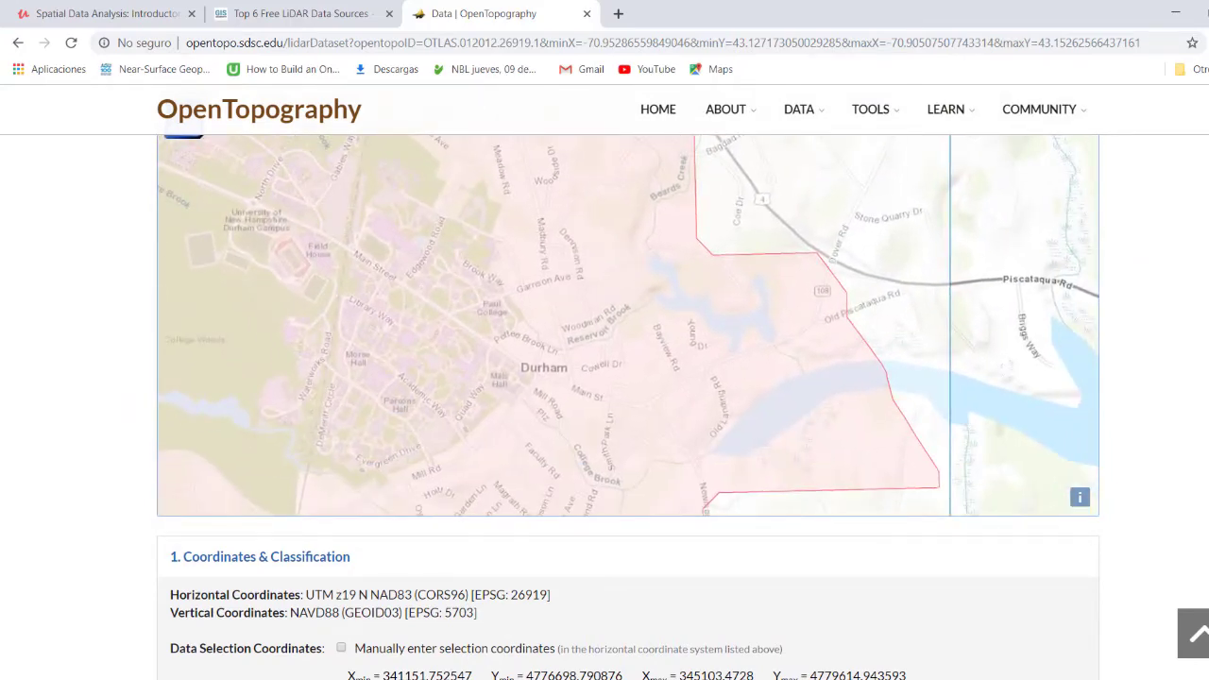
pyautogui.scroll(2, 488, 416)
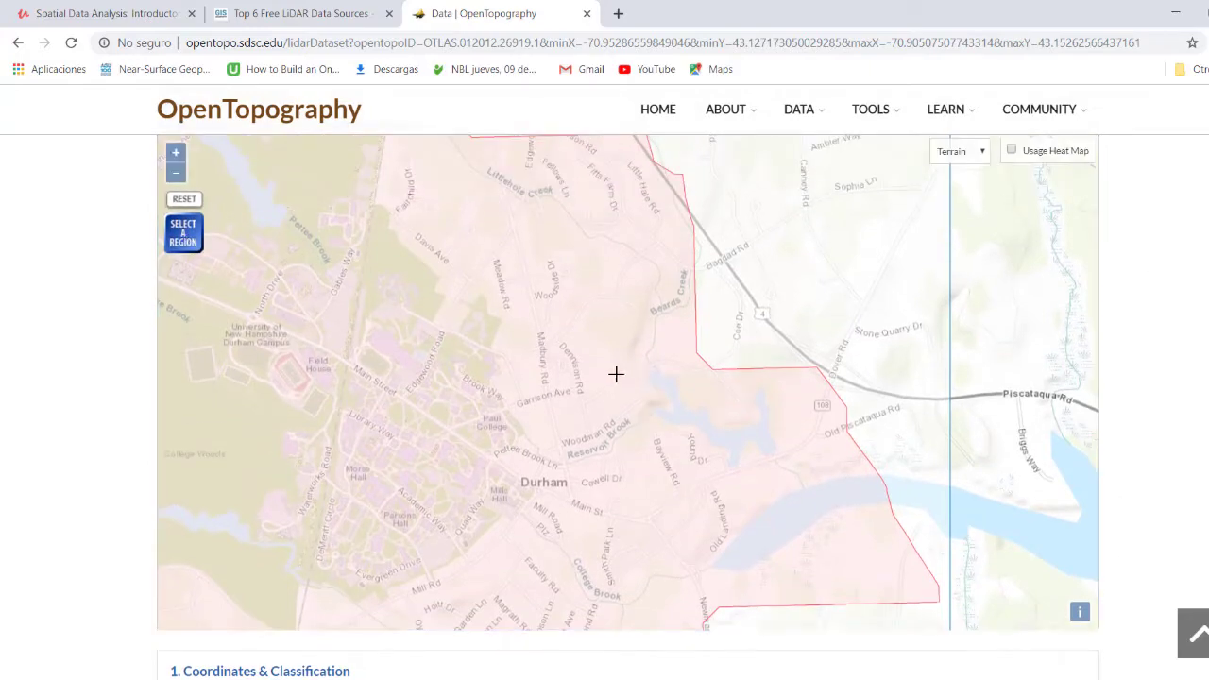
pyautogui.moveTo(617, 375); pyautogui.dragTo(873, 543)
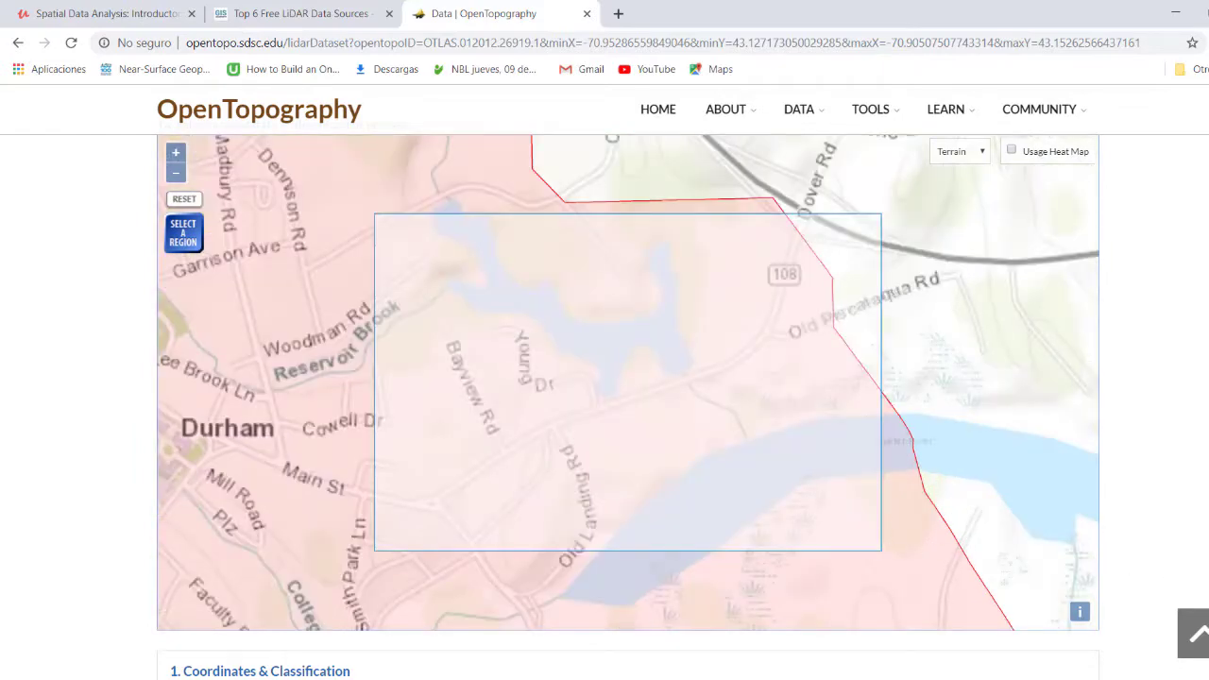
pyautogui.scroll(-1, 1127, 567)
pyautogui.scroll(-3, 628, 406)
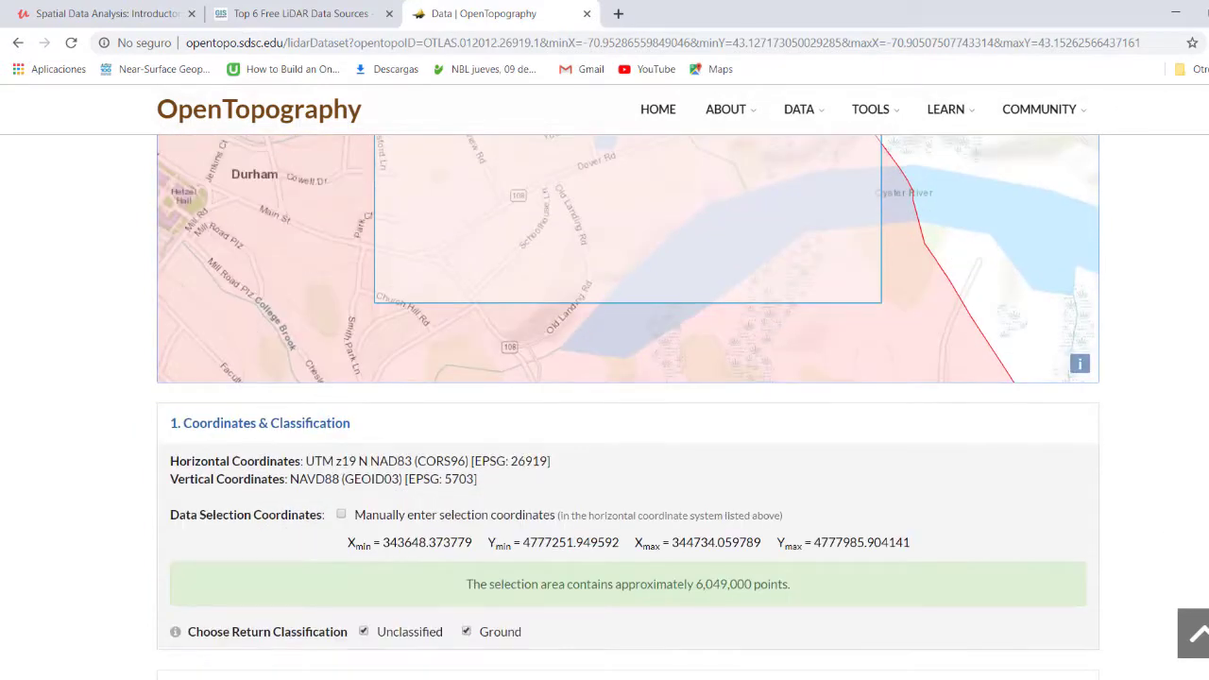
pyautogui.scroll(3, 555, 435)
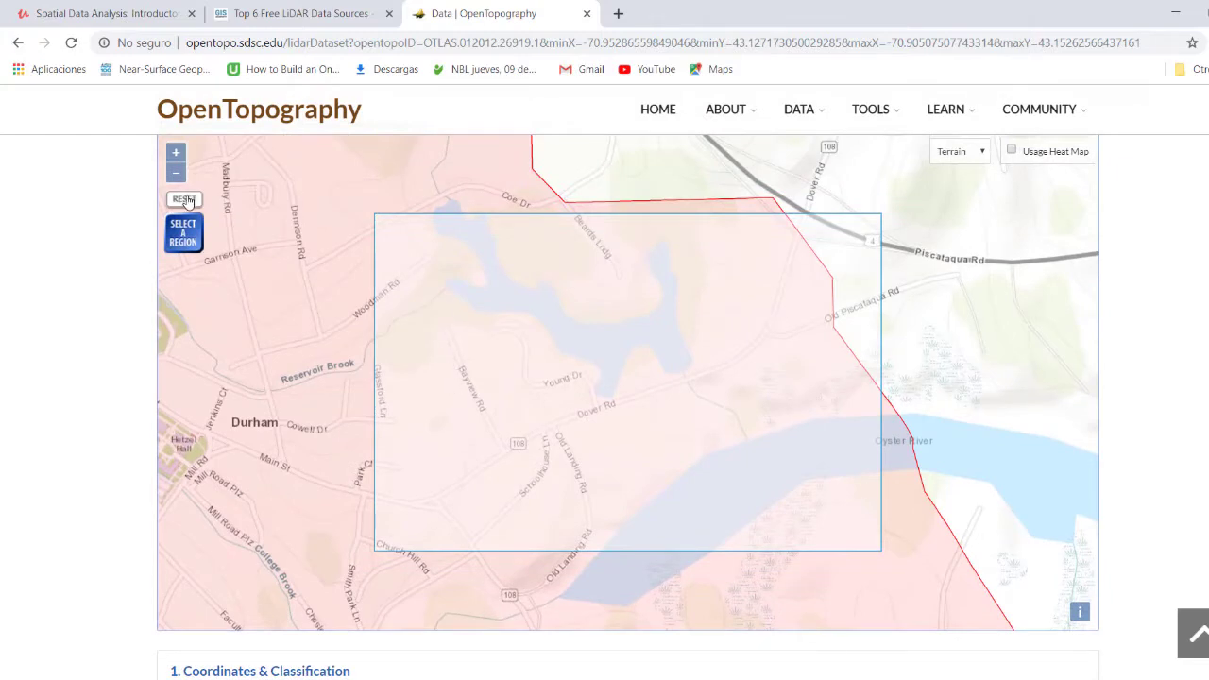
# Redraw a smaller selection over Dover Rd and the Oyster River, about 3,298,000 points.
pyautogui.click(426, 273)
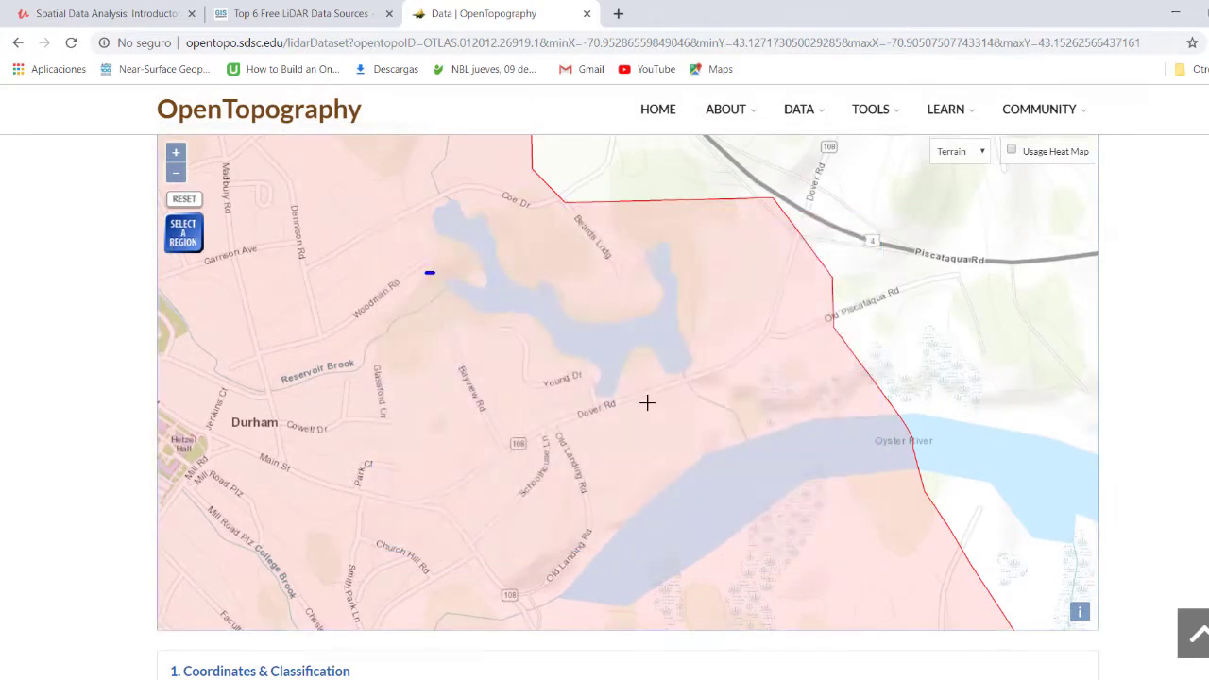
pyautogui.click(834, 491)
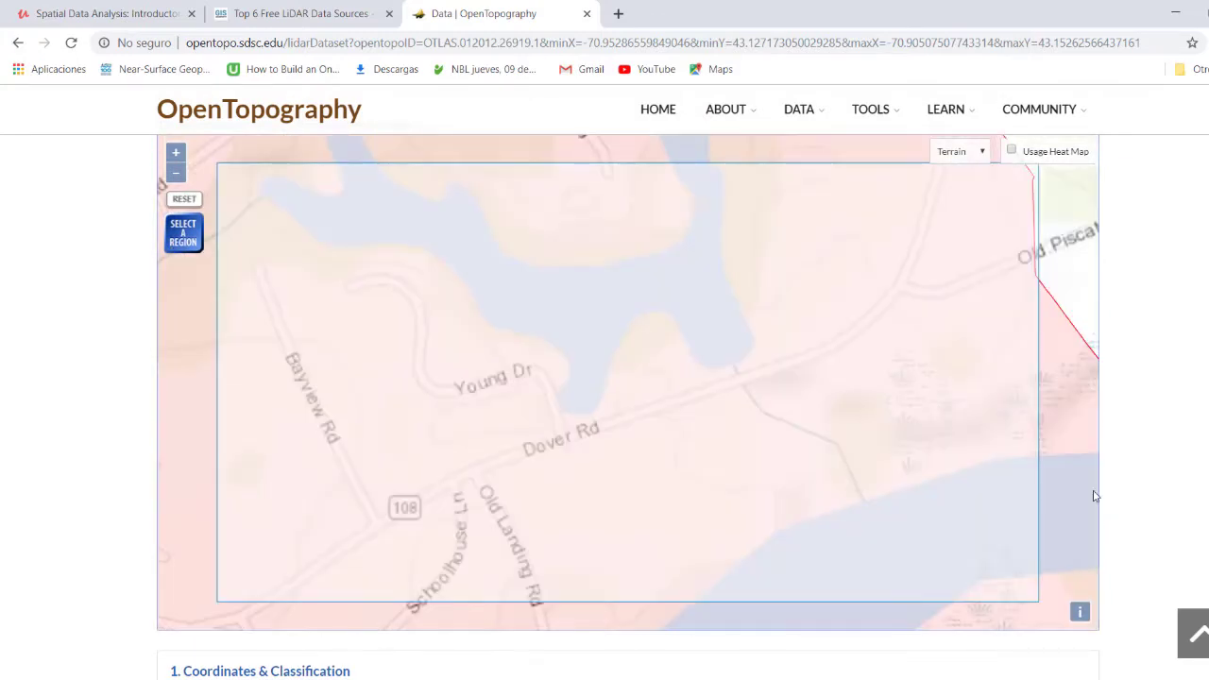
pyautogui.scroll(-5, 1029, 496)
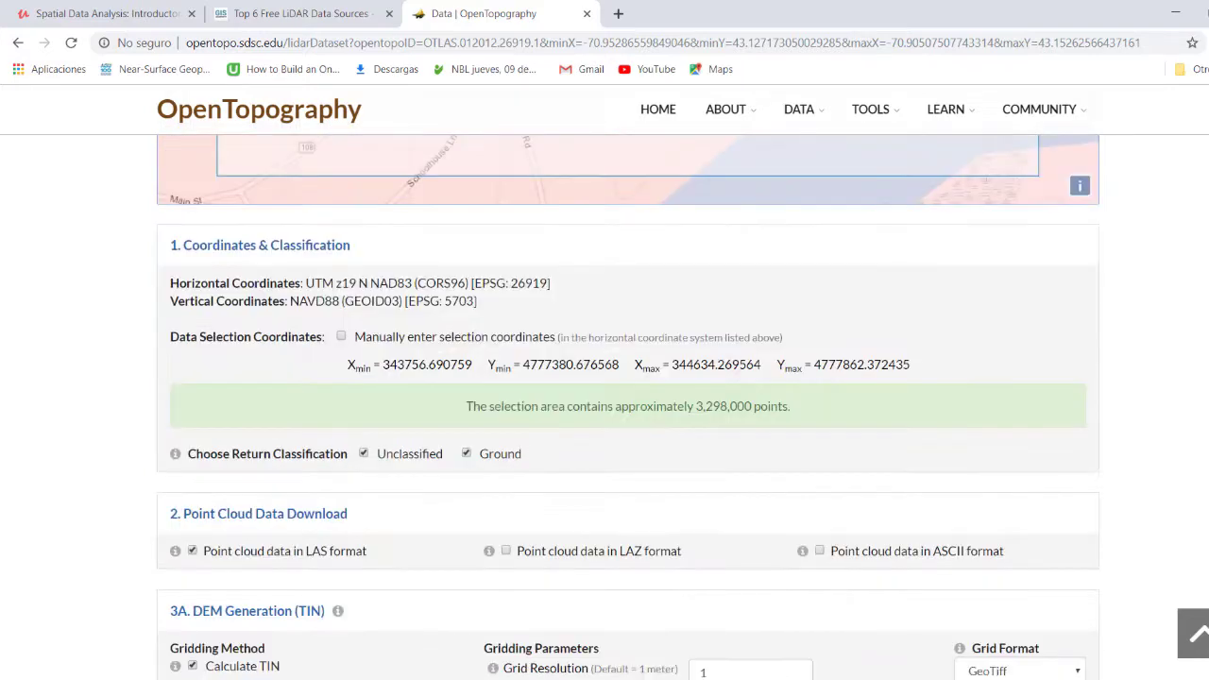
pyautogui.scroll(-2, 628, 406)
pyautogui.scroll(-2, 628, 406)
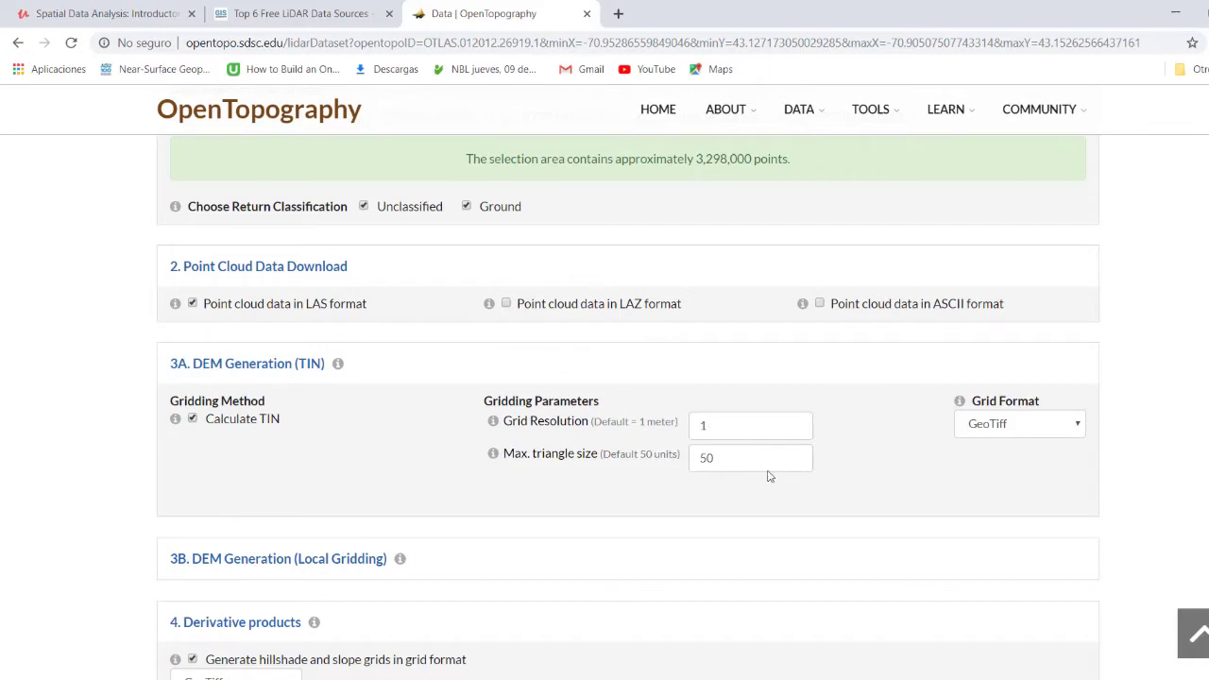
pyautogui.click(1036, 427)
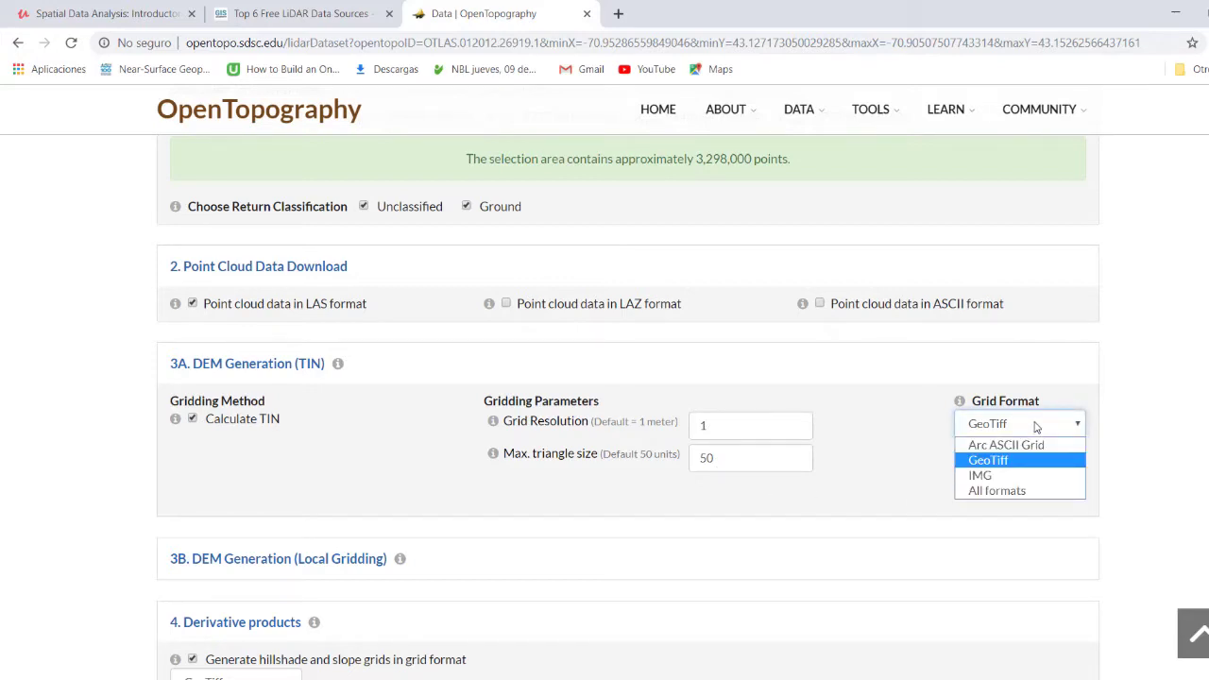
pyautogui.click(1037, 428)
pyautogui.scroll(-3, 629, 406)
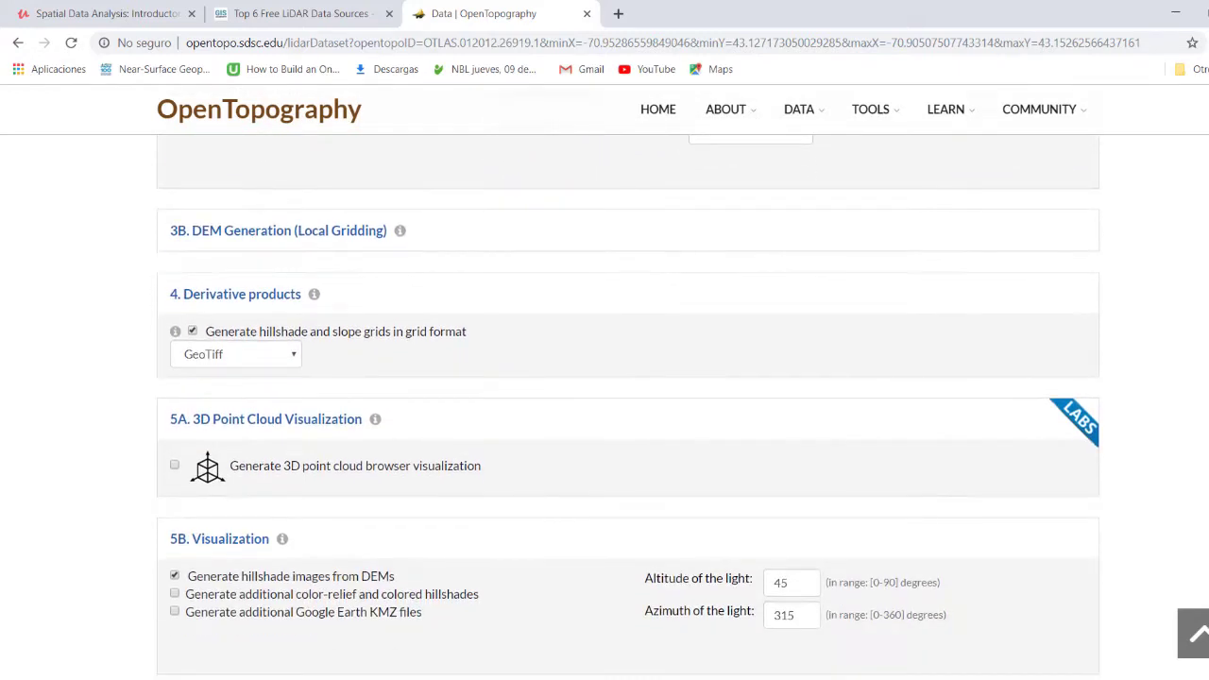
pyautogui.scroll(-1, 628, 406)
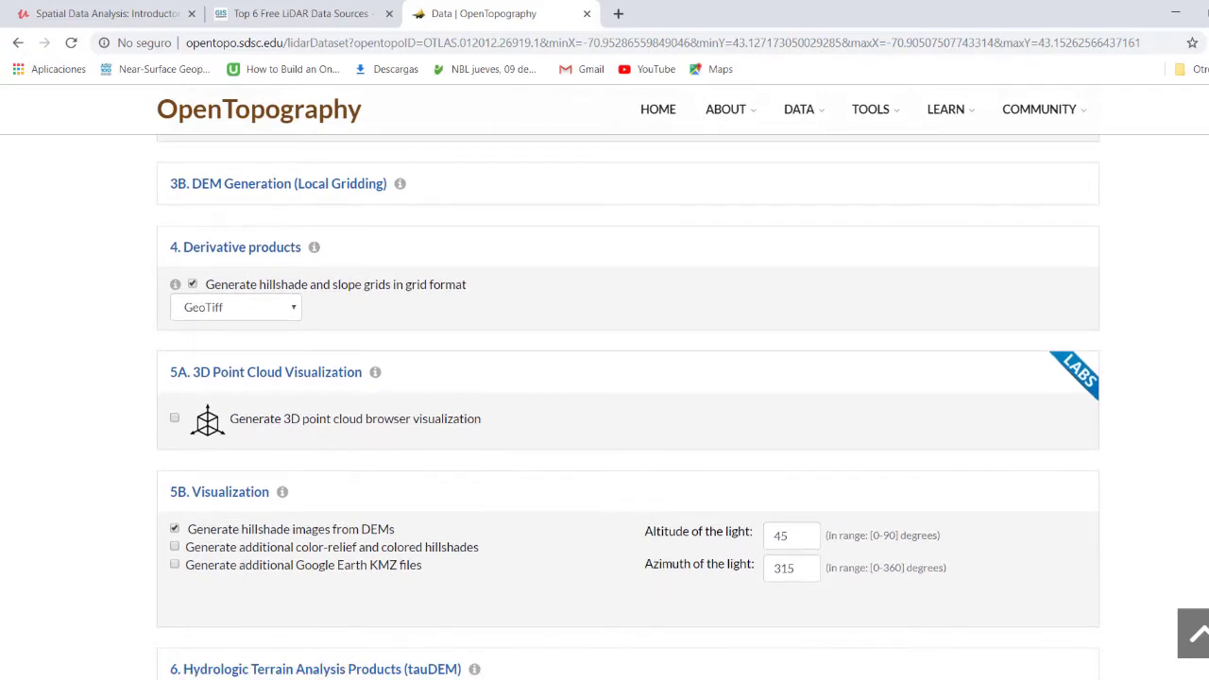
pyautogui.scroll(-1, 687, 515)
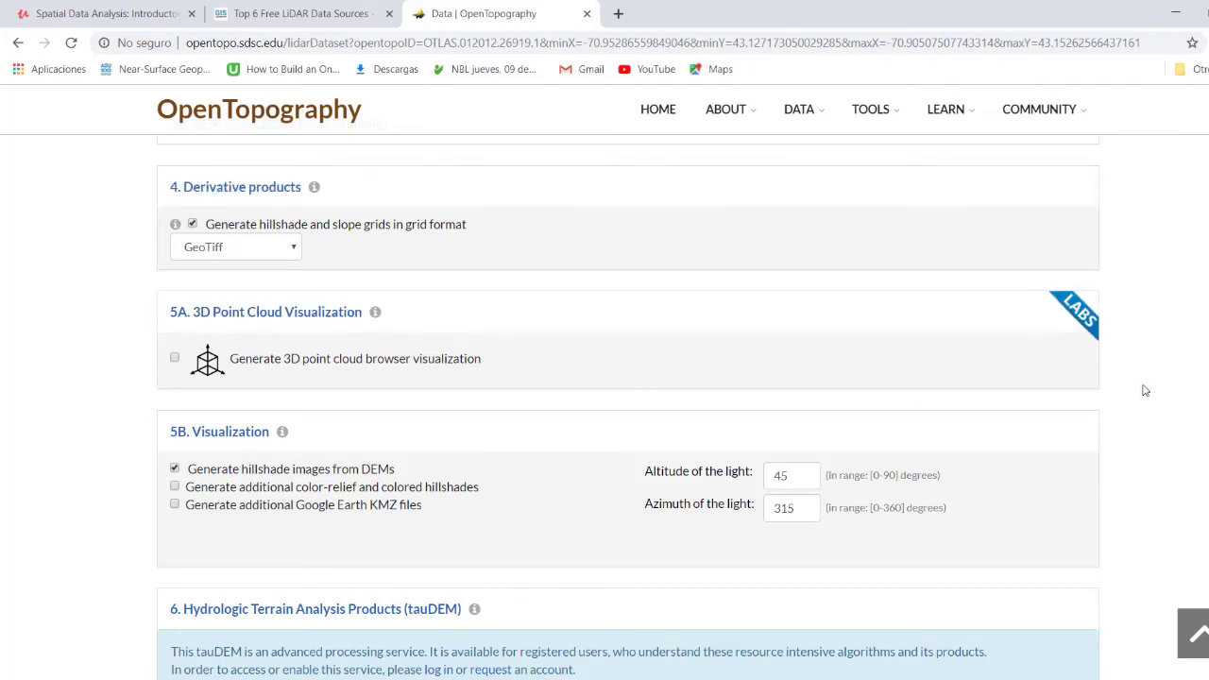
pyautogui.scroll(-6, 1145, 390)
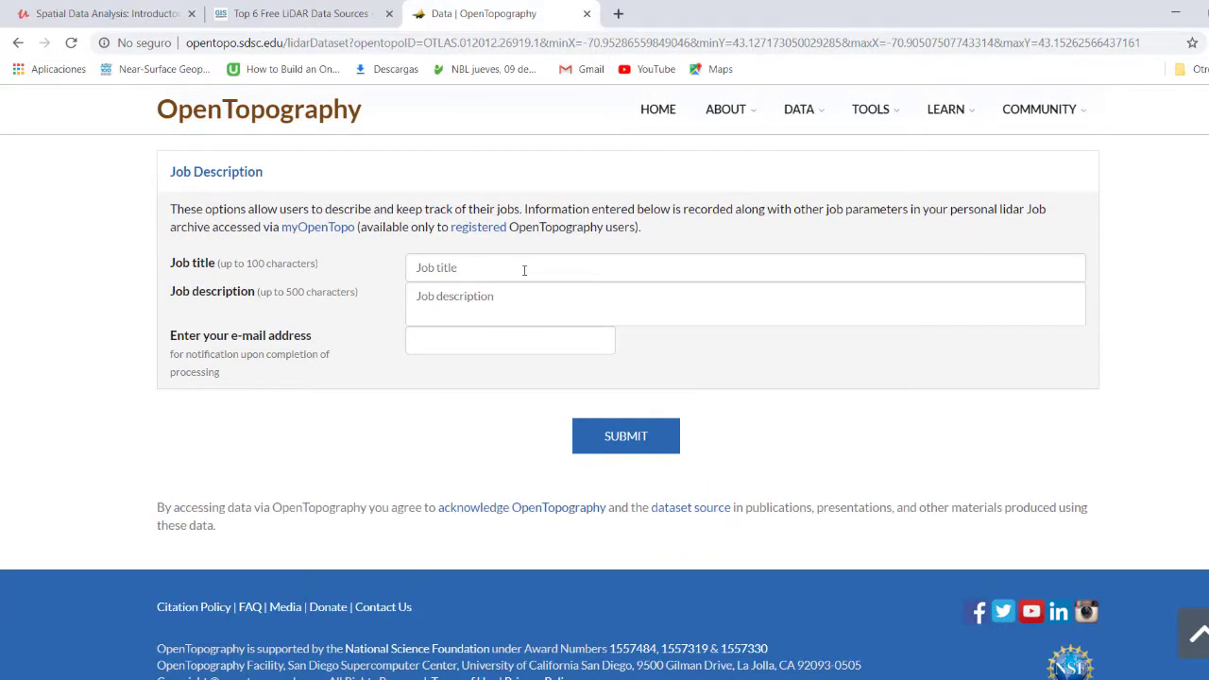
# Submit the job titled 'Geophysical engineer' with the description 'Academic'.
pyautogui.click(525, 270)
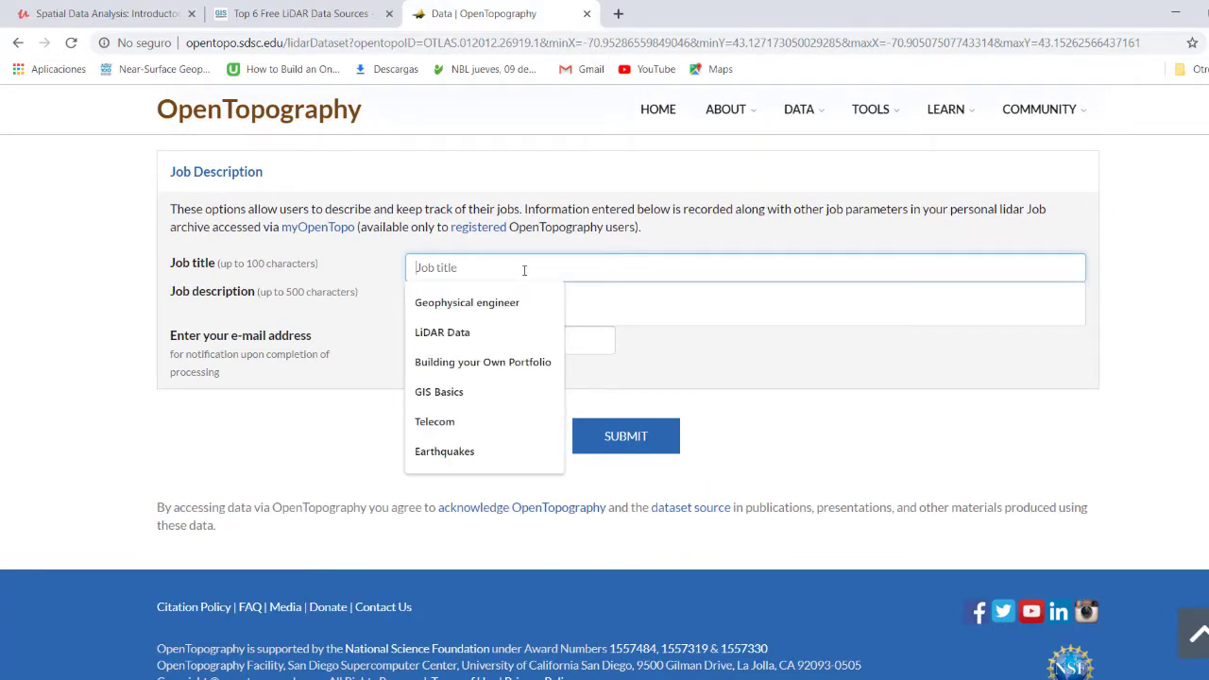
pyautogui.click(519, 300)
pyautogui.click(520, 297)
pyautogui.write('Academic')
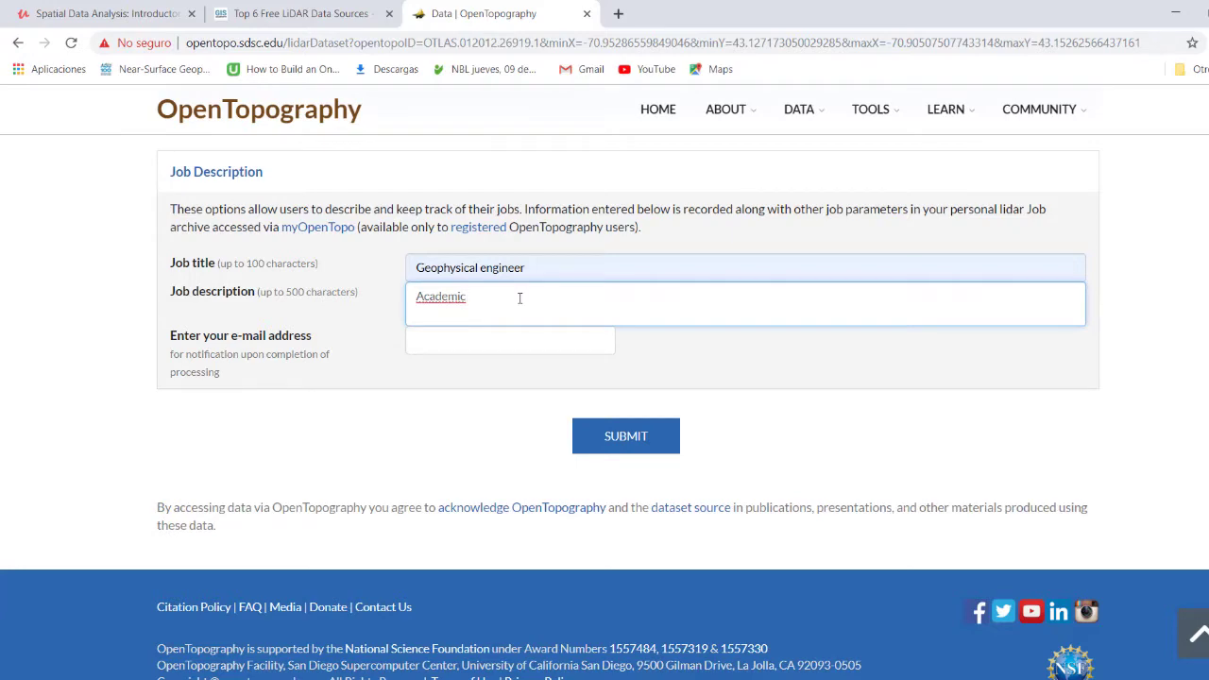
pyautogui.press('Return')
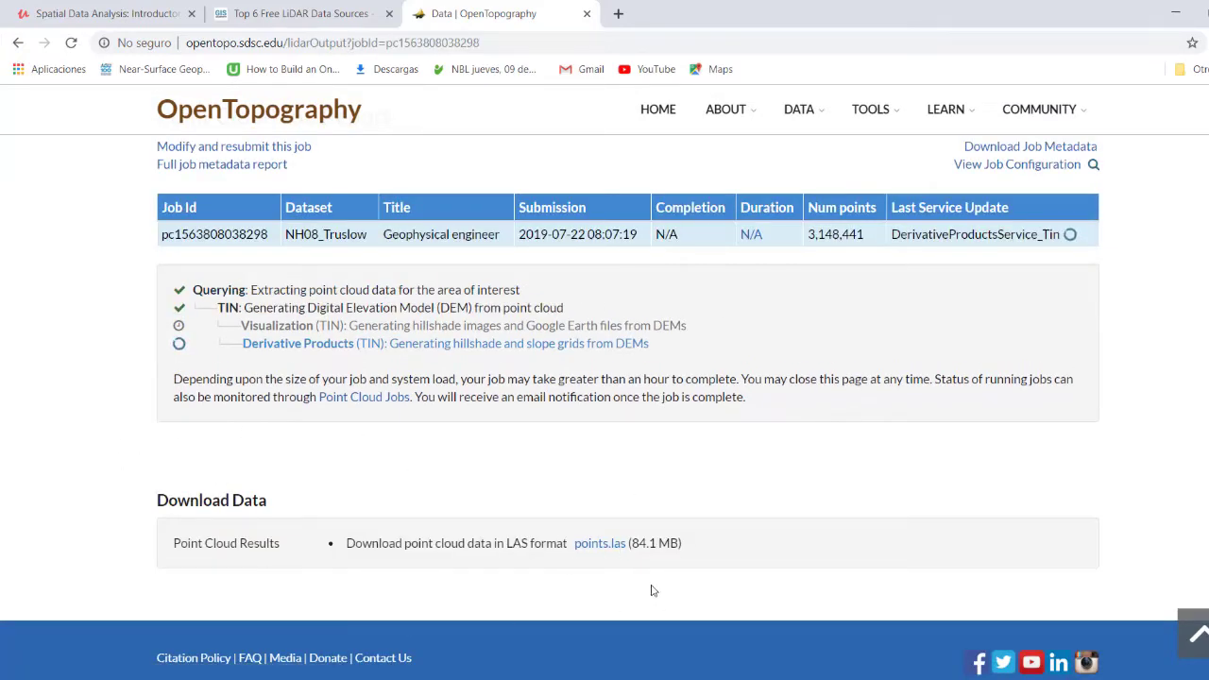
# Download points.las (84.1 MB) from Point Cloud Results and review the job report.
pyautogui.click(612, 547)
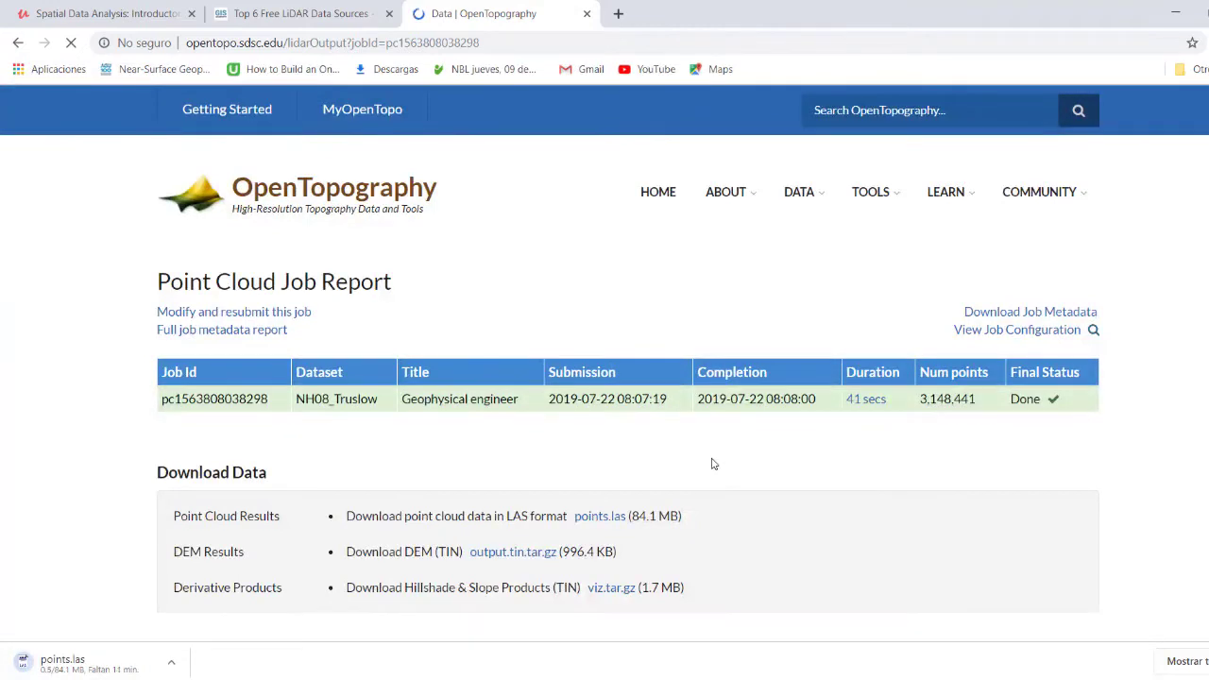
pyautogui.scroll(-3, 444, 375)
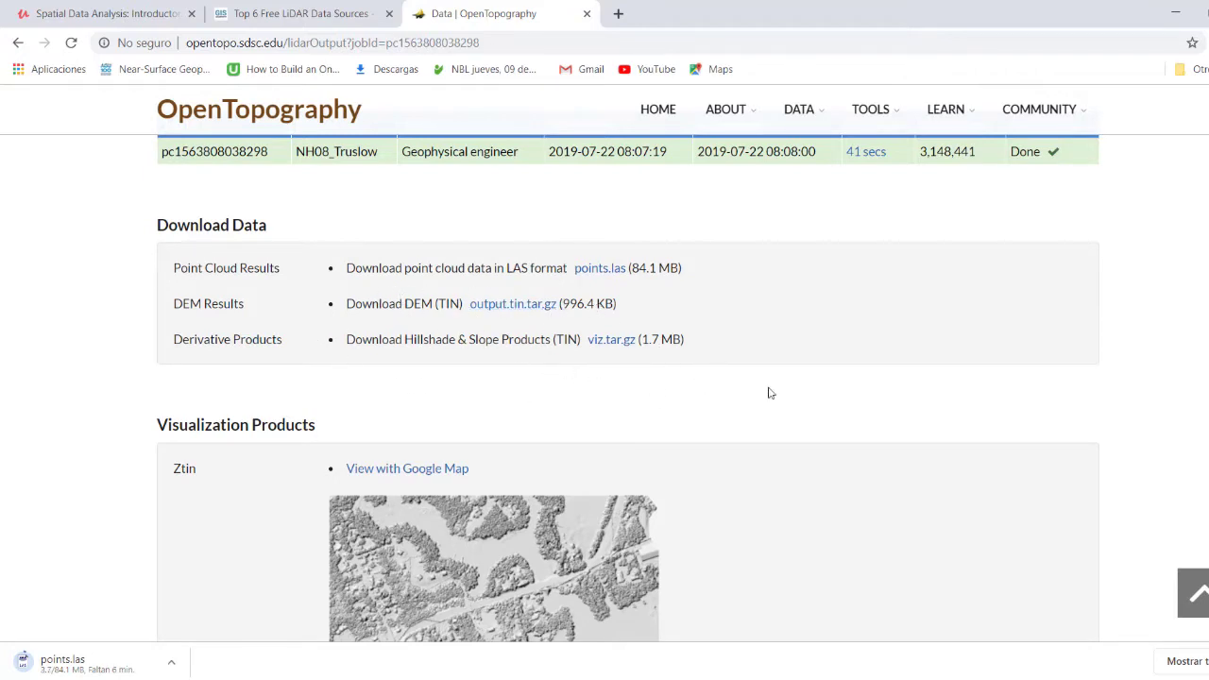
pyautogui.scroll(-2, 761, 456)
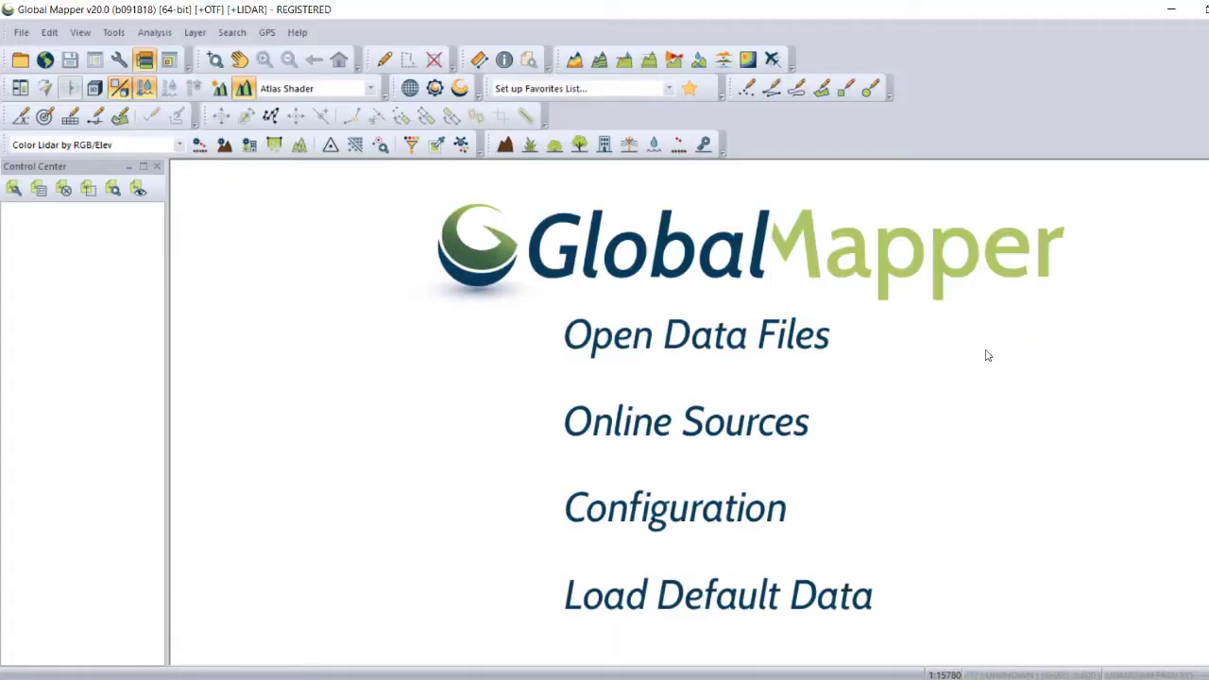
# Open the points file from the Downloads folder via Open Data Files.
pyautogui.click(775, 336)
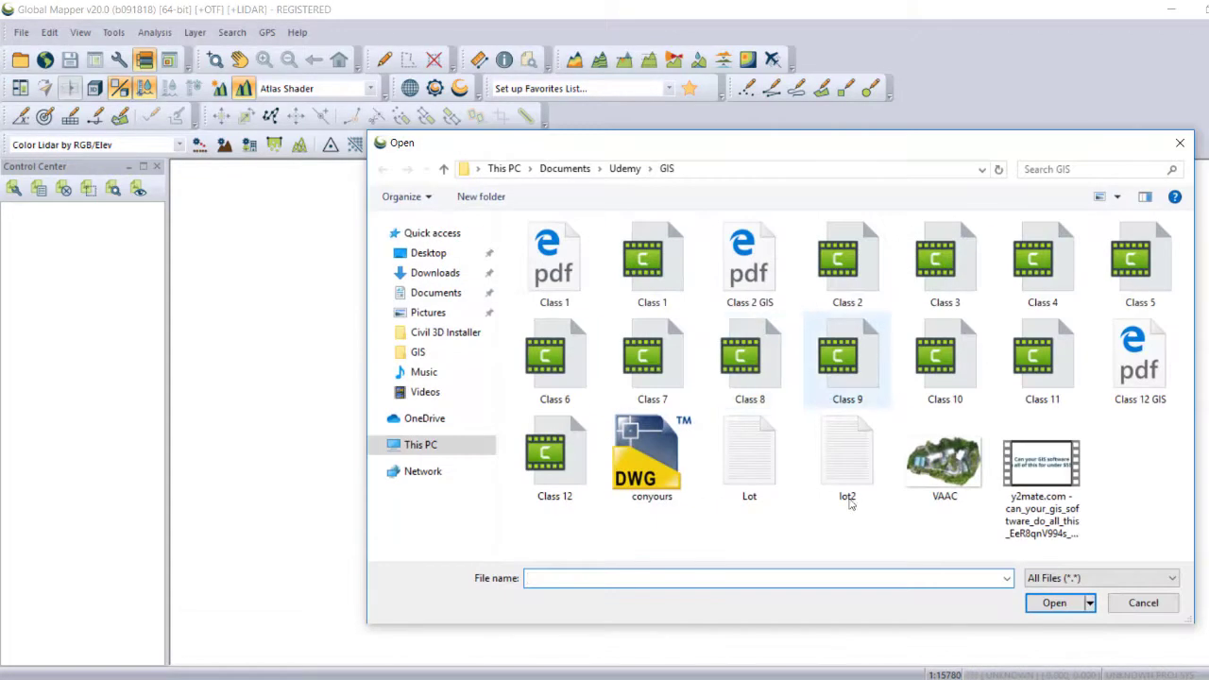
pyautogui.click(430, 272)
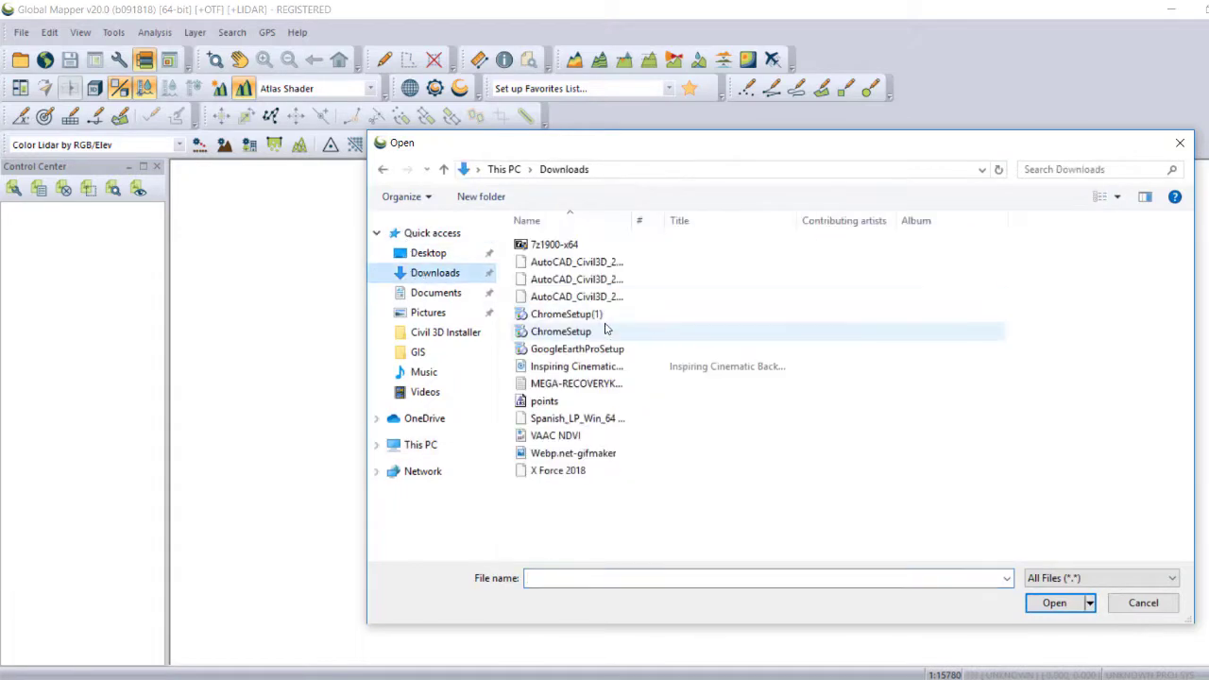
pyautogui.click(541, 401)
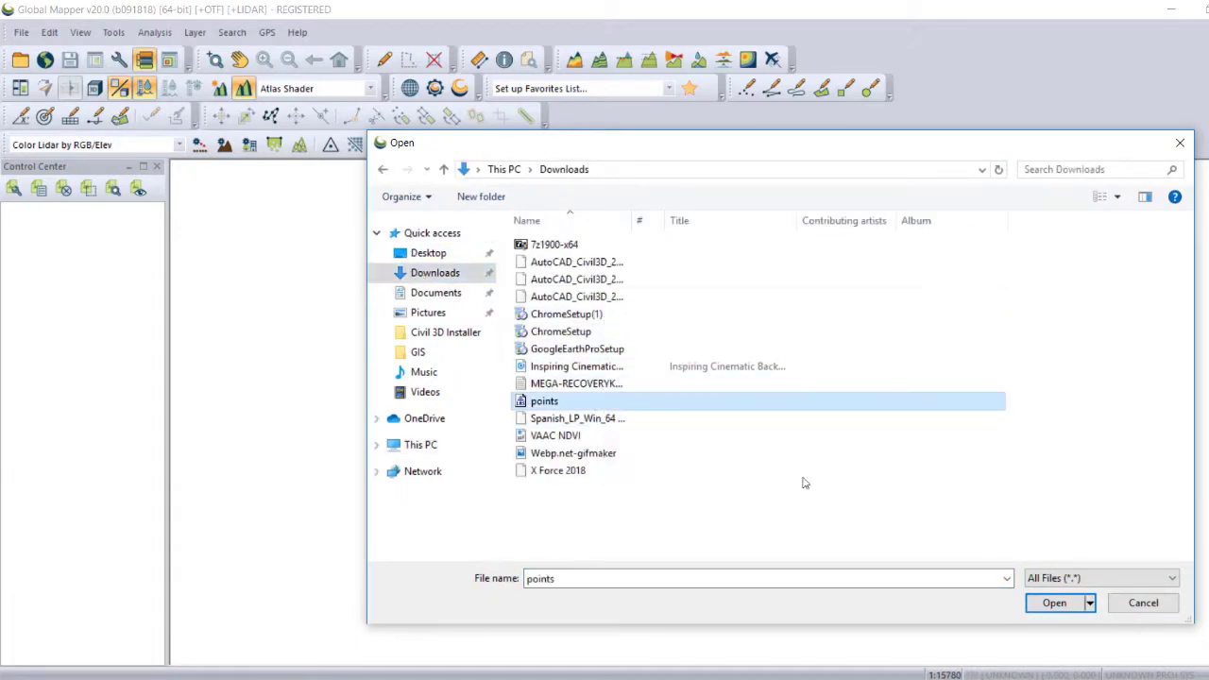
pyautogui.click(1035, 602)
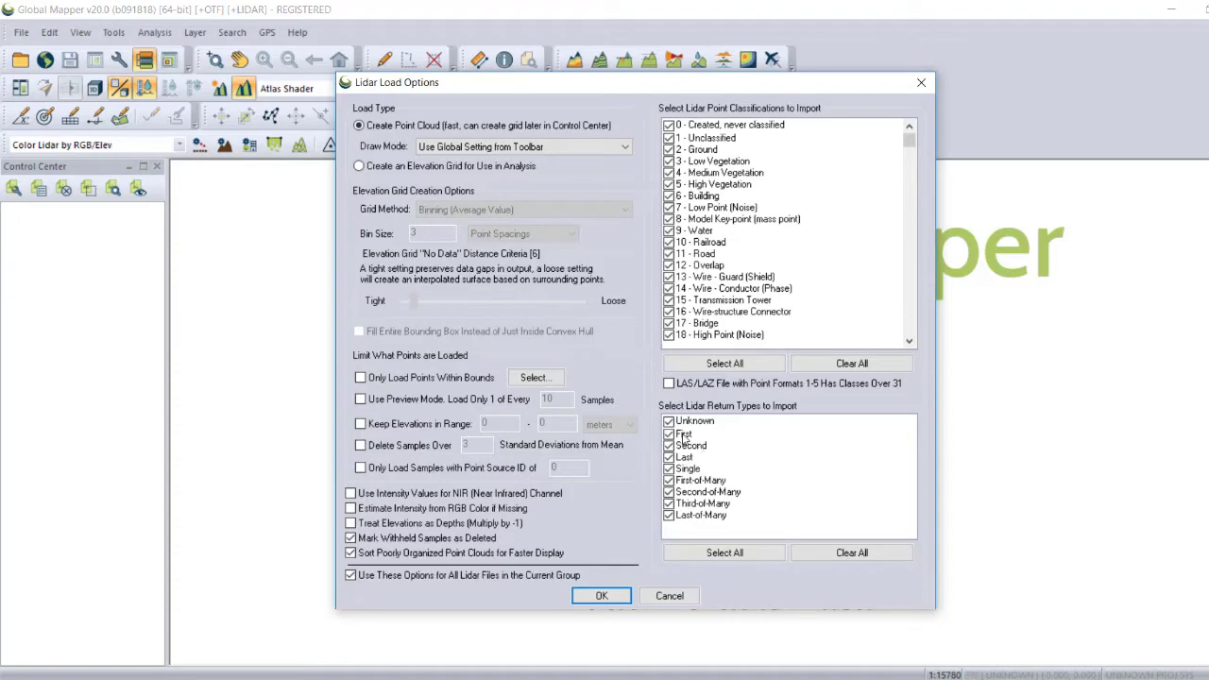
# Accept the lidar load options, recentre the map, and show the point cloud in 3D.
pyautogui.click(603, 595)
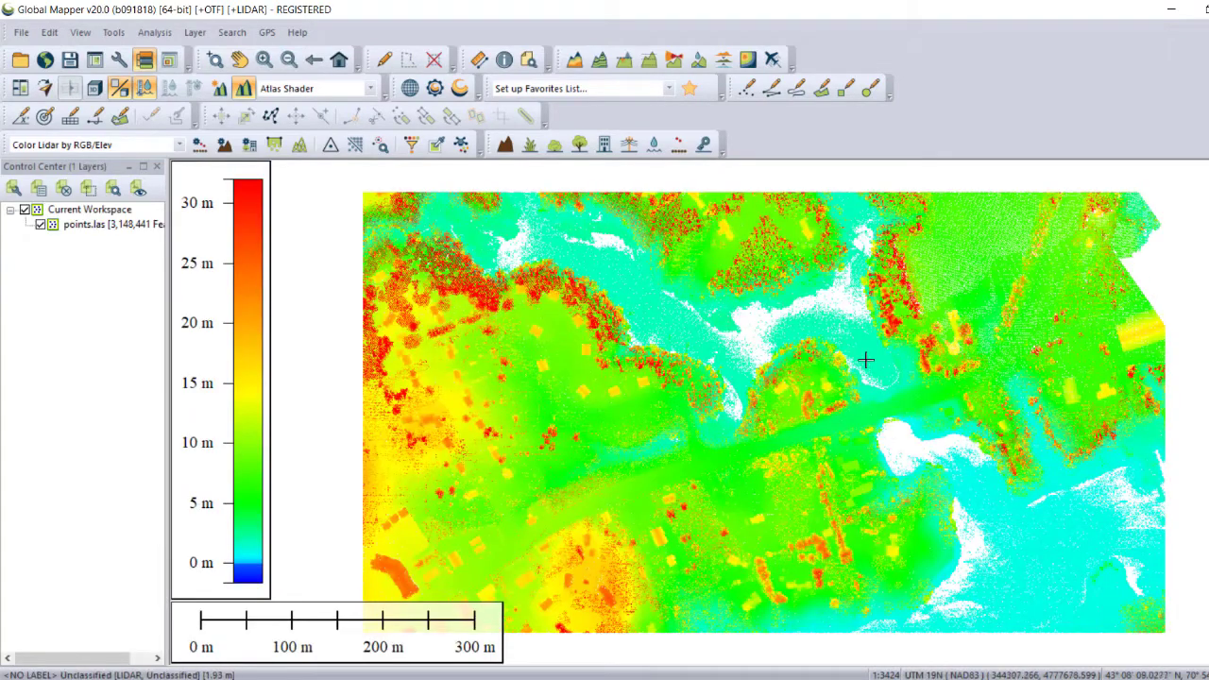
pyautogui.moveTo(736, 408); pyautogui.dragTo(683, 410, button='middle')
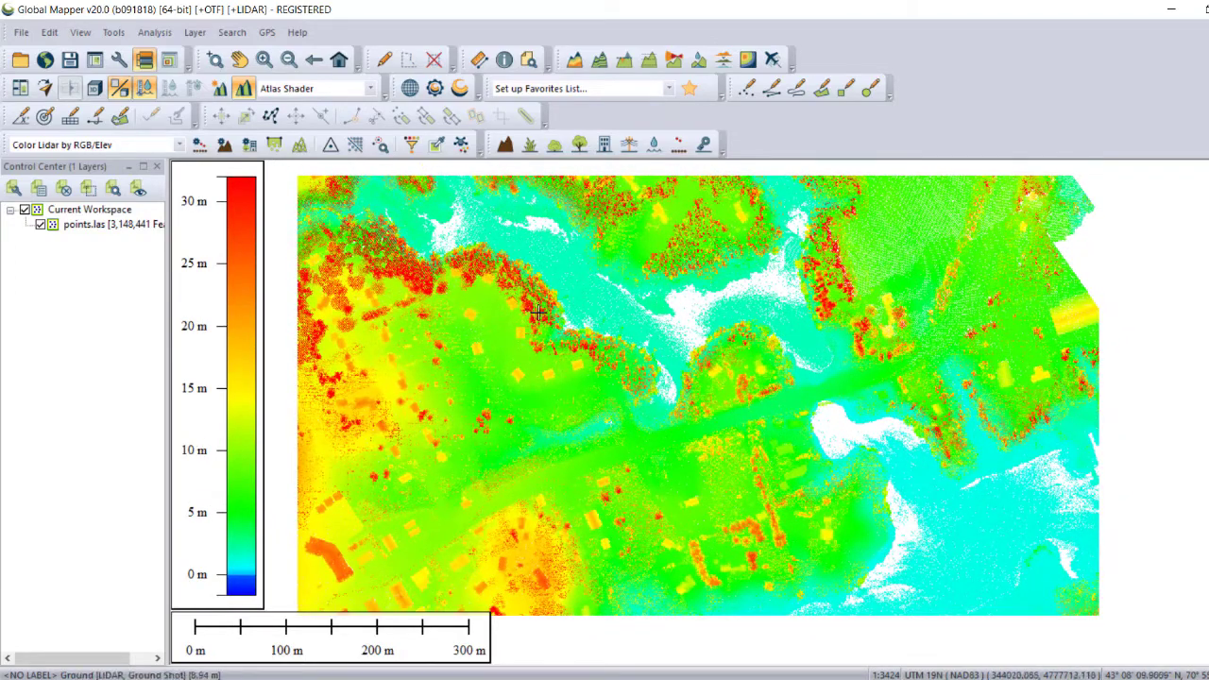
pyautogui.click(95, 89)
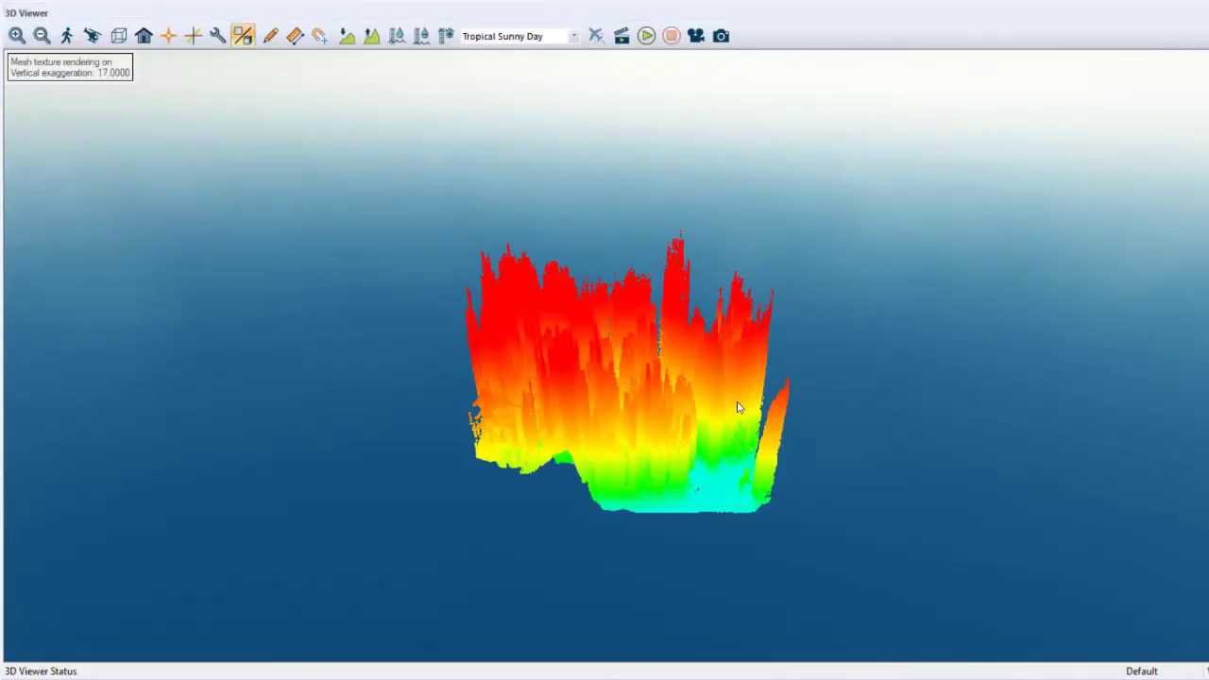
# Lower the point cloud's vertical exaggeration to 1.75.
pyautogui.click(349, 40)
pyautogui.click(349, 40)
pyautogui.click(349, 40)
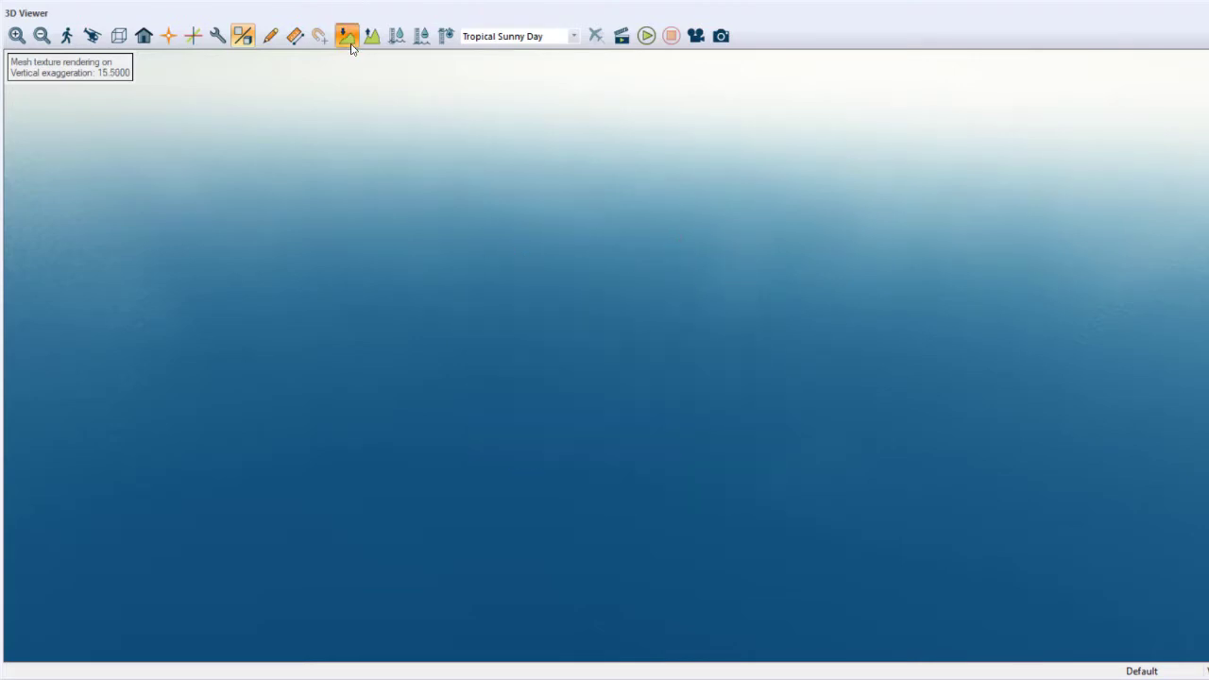
pyautogui.click(349, 40)
pyautogui.click(348, 40)
pyautogui.click(349, 39)
pyautogui.click(348, 39)
pyautogui.click(349, 39)
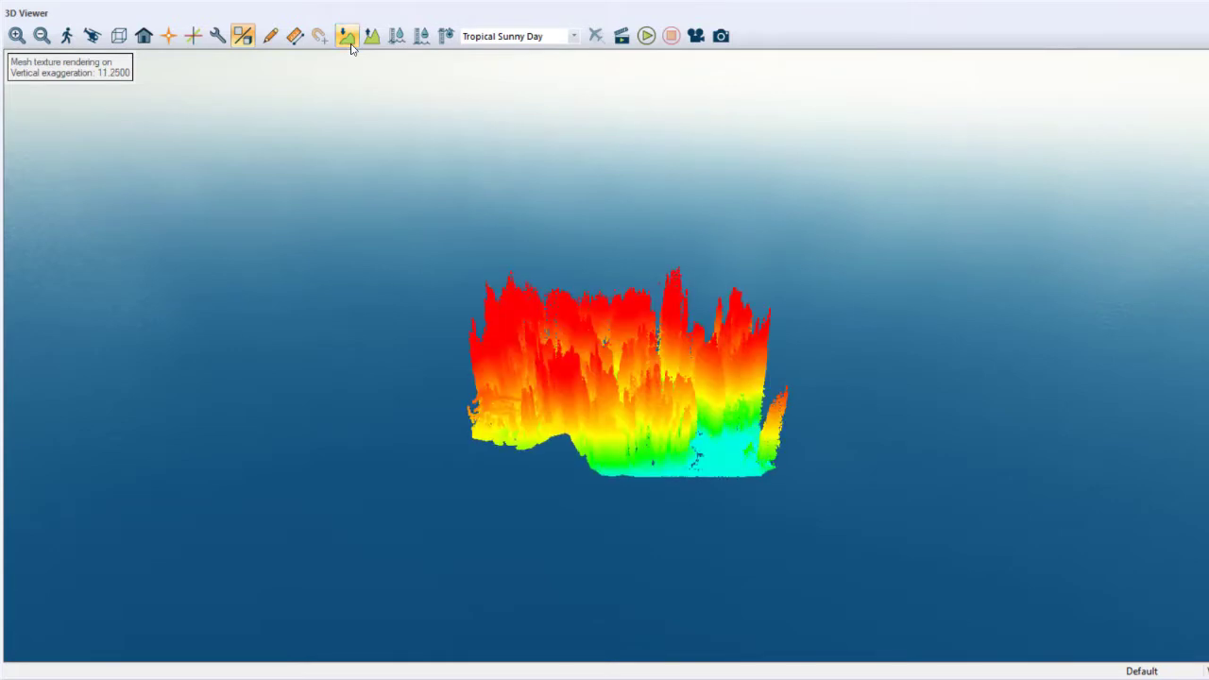
pyautogui.click(349, 39)
pyautogui.click(348, 40)
pyautogui.click(349, 40)
pyautogui.click(348, 40)
pyautogui.click(349, 39)
pyautogui.click(349, 40)
pyautogui.click(348, 39)
pyautogui.click(349, 40)
pyautogui.click(349, 40)
pyautogui.click(348, 40)
pyautogui.click(349, 40)
pyautogui.click(349, 39)
pyautogui.click(348, 40)
pyautogui.click(348, 39)
pyautogui.click(349, 40)
pyautogui.click(349, 40)
pyautogui.click(349, 39)
pyautogui.click(349, 40)
pyautogui.click(349, 40)
pyautogui.click(349, 40)
pyautogui.click(349, 39)
# Zoom in and orbit the point cloud to a low oblique view, with the road running diagonally.
pyautogui.scroll(2, 653, 375)
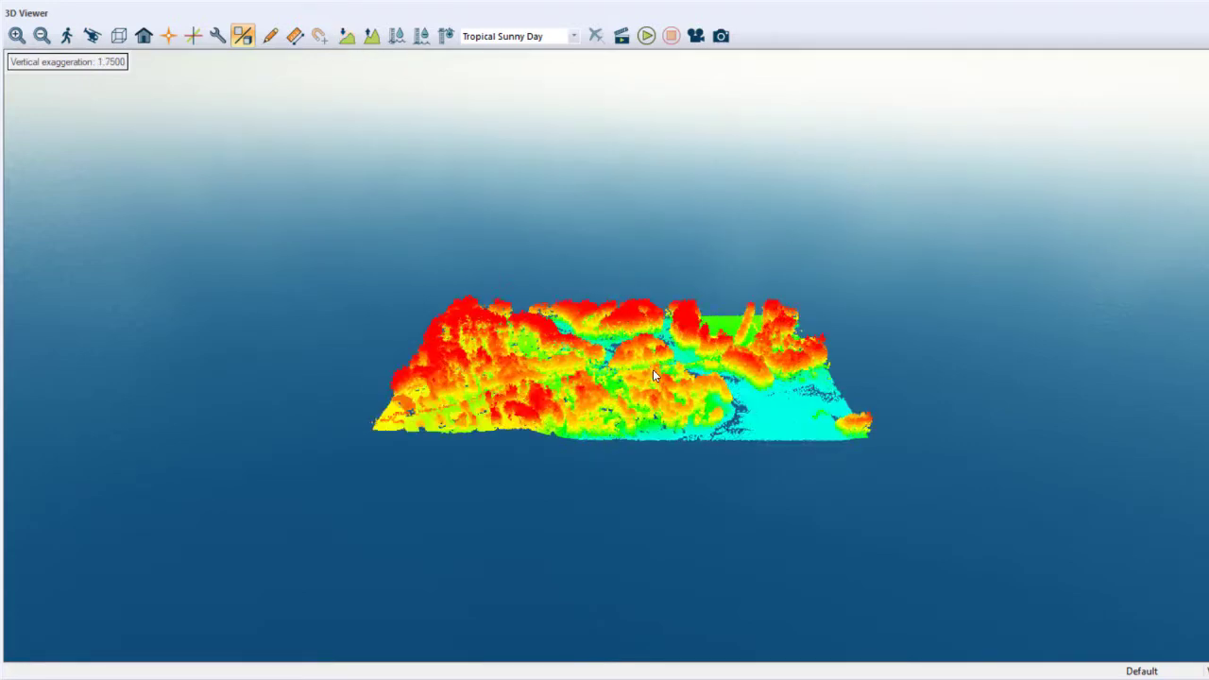
pyautogui.scroll(5, 653, 374)
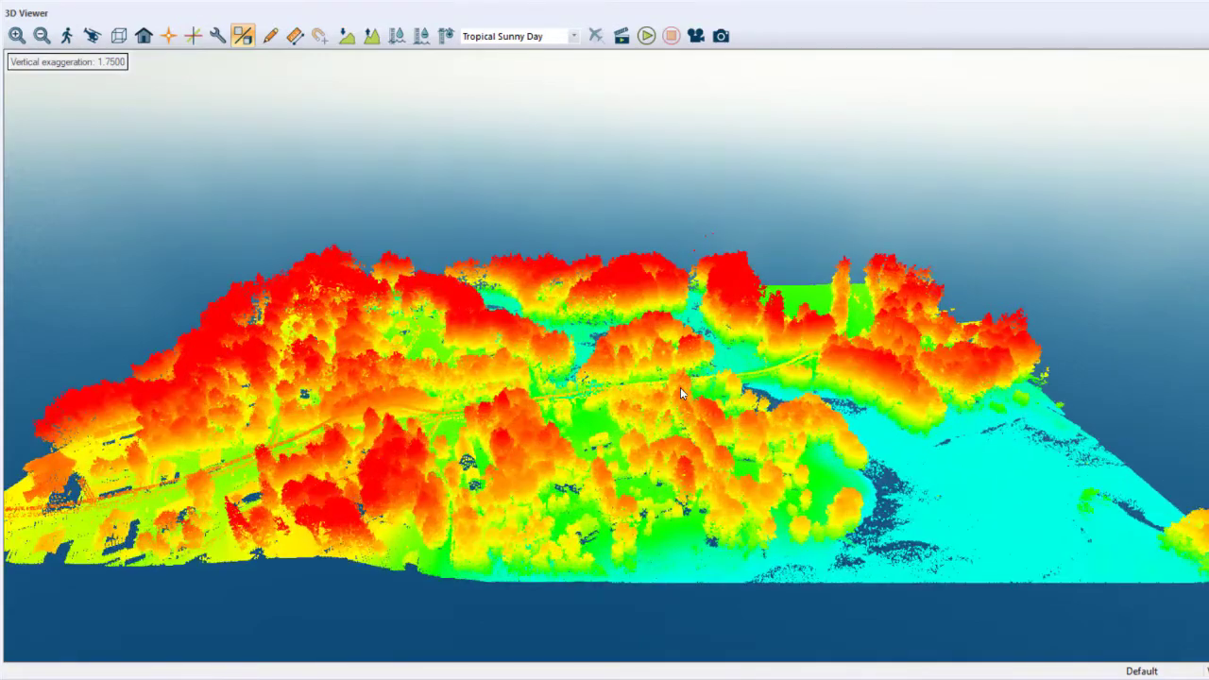
pyautogui.scroll(3, 681, 387)
pyautogui.moveTo(828, 477); pyautogui.dragTo(671, 524)
pyautogui.moveTo(515, 519); pyautogui.dragTo(763, 650)
pyautogui.scroll(5, 740, 510)
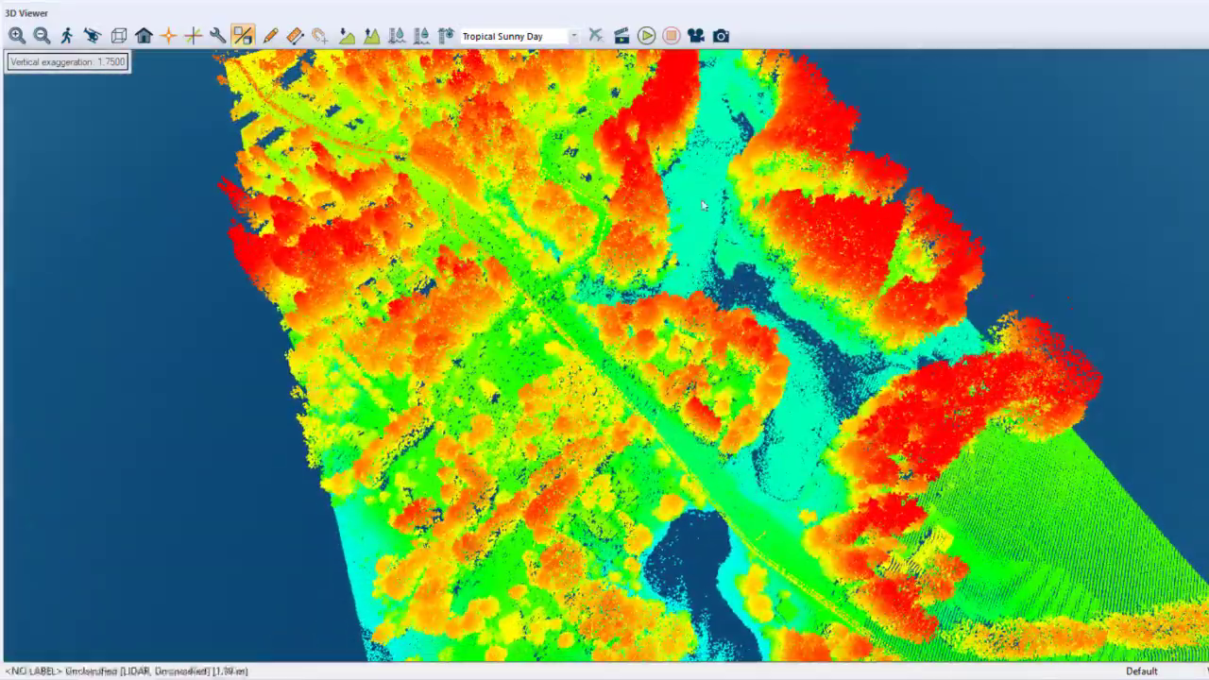
pyautogui.moveTo(686, 447); pyautogui.dragTo(509, 140)
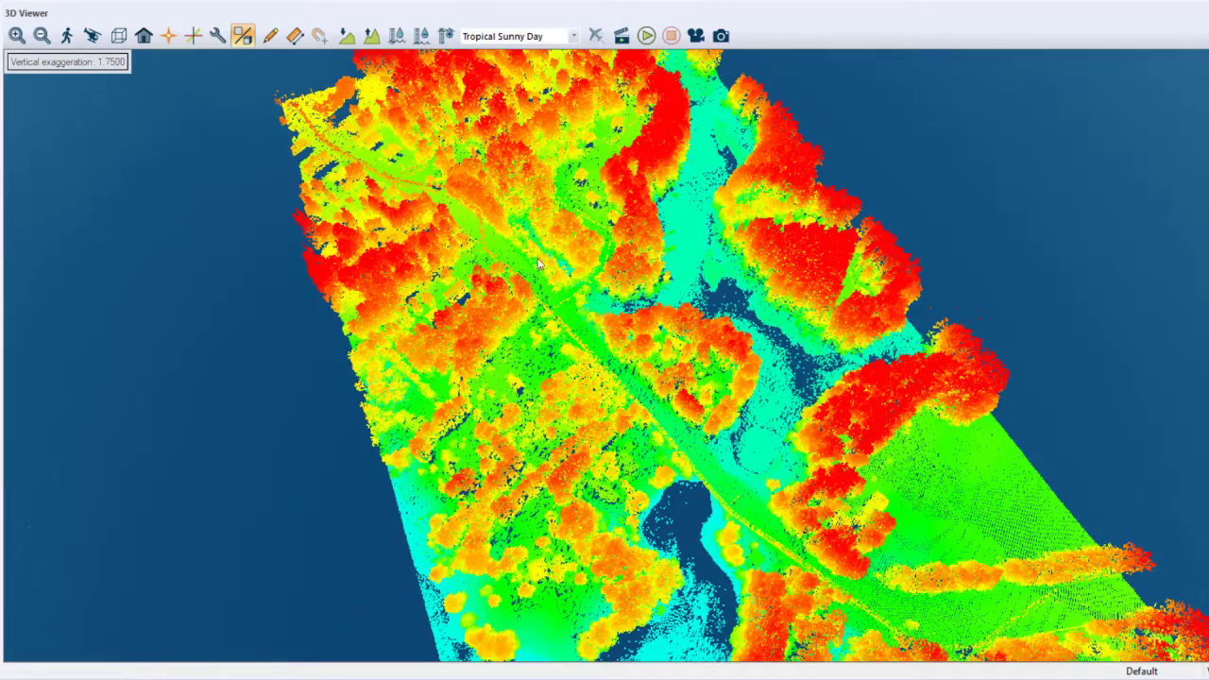
pyautogui.scroll(-3, 722, 508)
pyautogui.moveTo(723, 507); pyautogui.dragTo(808, 587)
pyautogui.moveTo(744, 506); pyautogui.dragTo(692, 470)
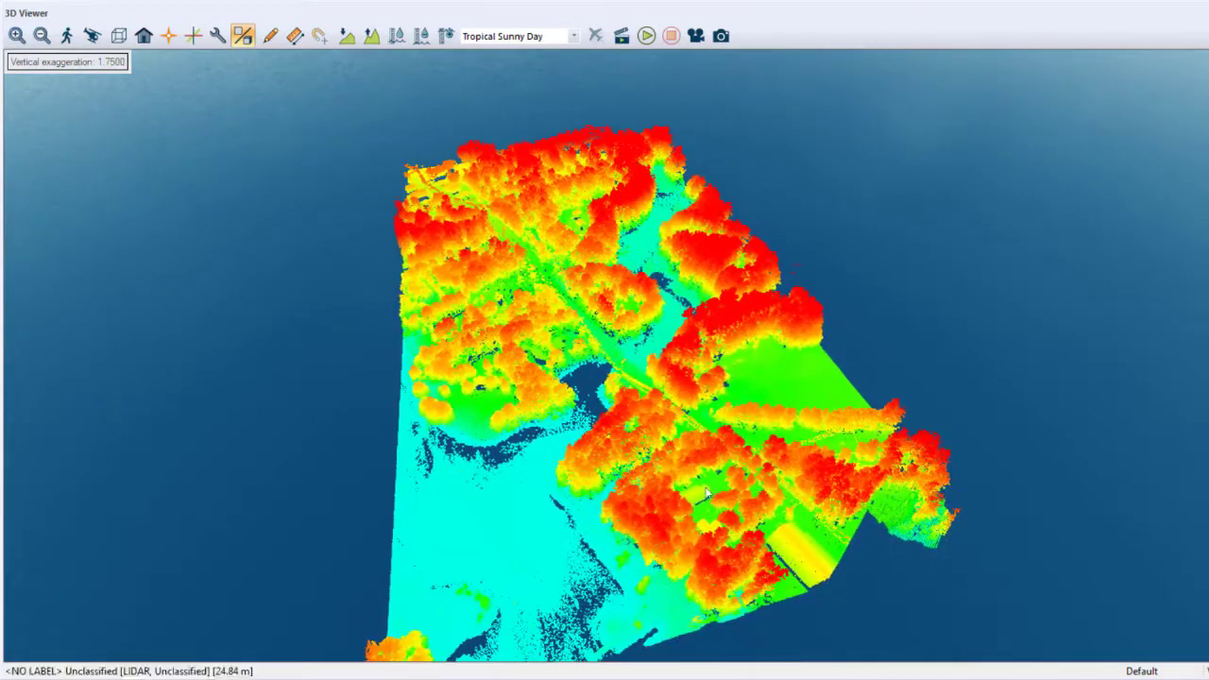
pyautogui.scroll(3, 720, 548)
pyautogui.scroll(-4, 737, 567)
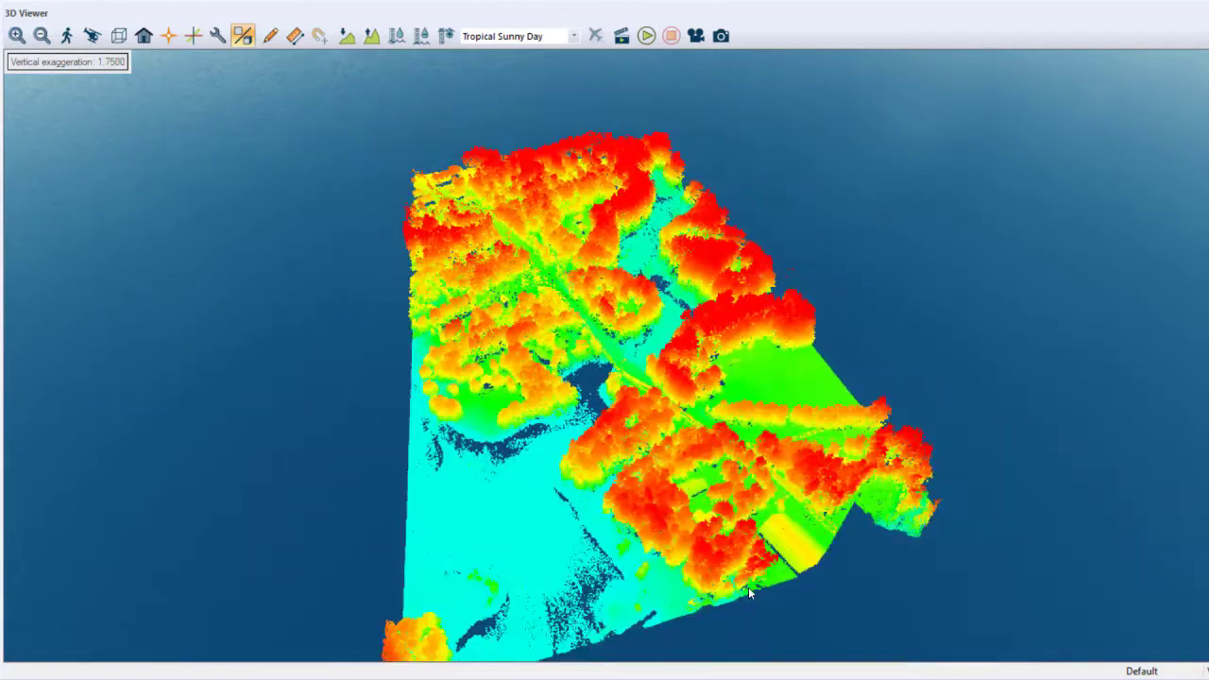
pyautogui.scroll(2, 749, 587)
pyautogui.moveTo(781, 603); pyautogui.dragTo(628, 553)
# Orbit from a steeper top-down view to a low, level view over the tree canopy.
pyautogui.scroll(2, 747, 610)
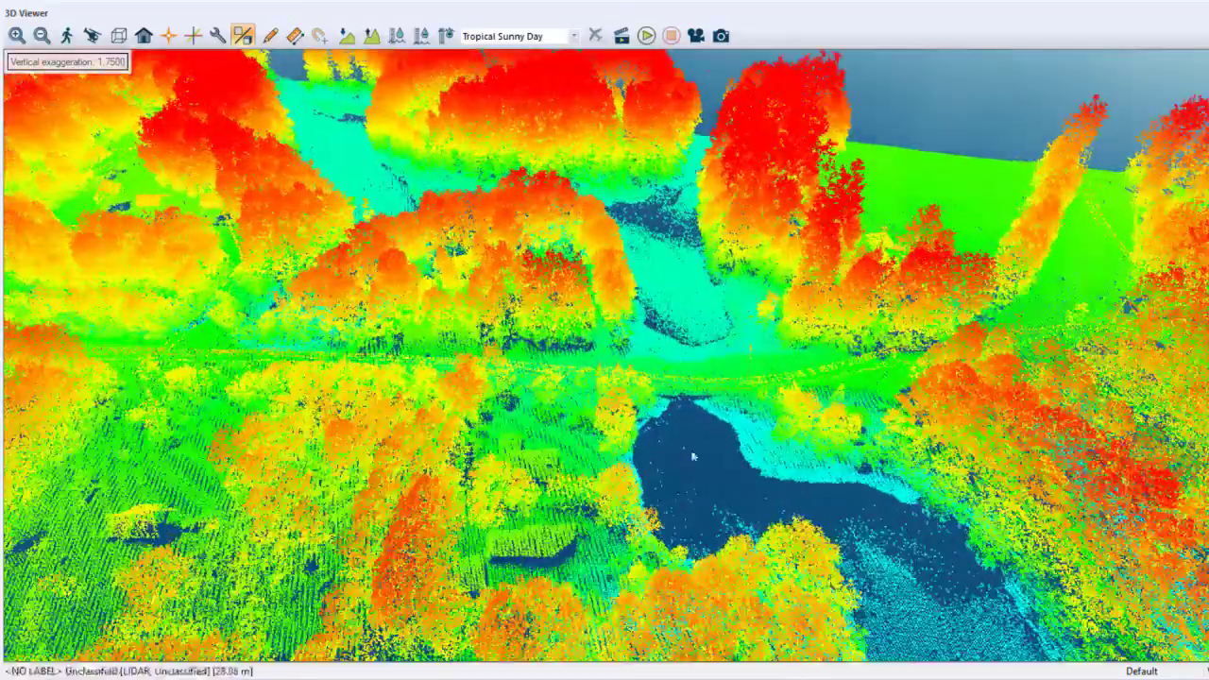
pyautogui.moveTo(691, 459); pyautogui.dragTo(1013, 226)
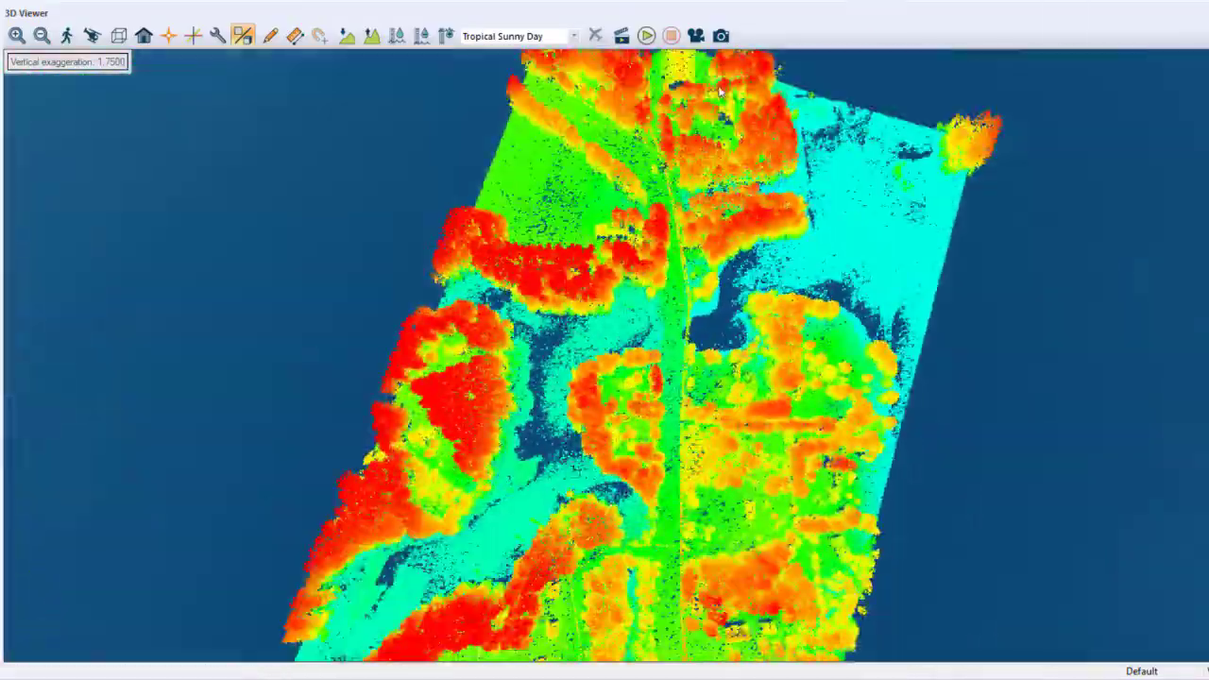
pyautogui.scroll(2, 626, 497)
pyautogui.scroll(2, 625, 497)
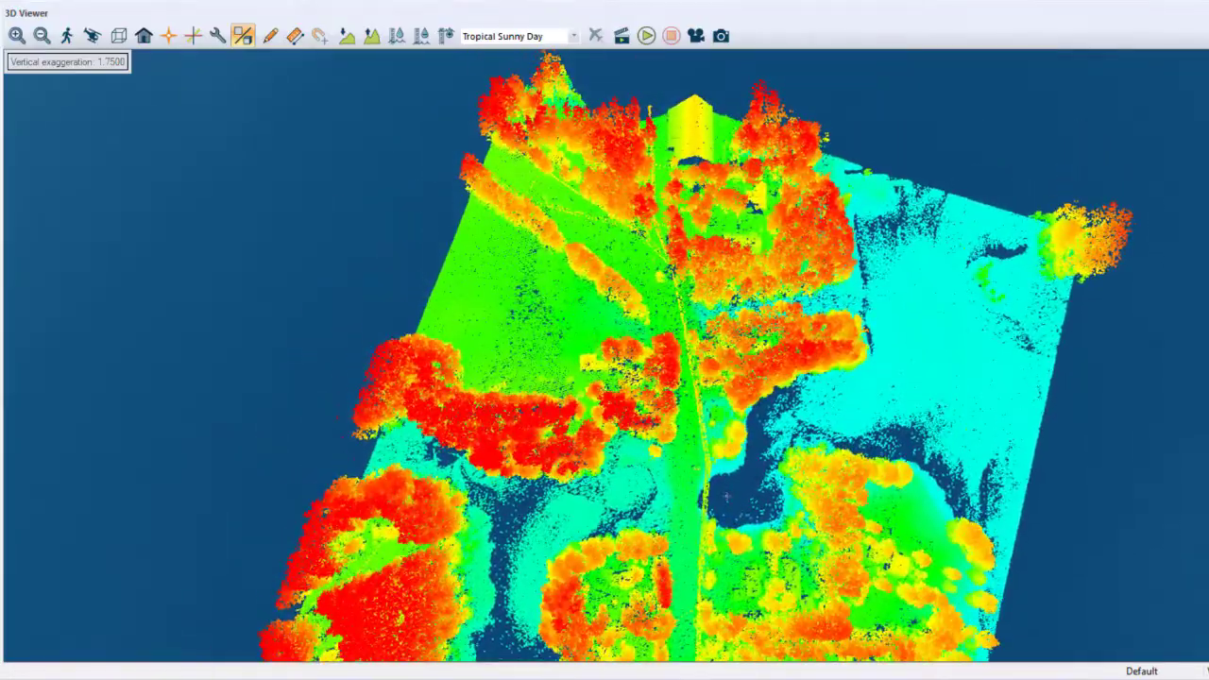
pyautogui.scroll(3, 626, 497)
pyautogui.scroll(3, 794, 326)
pyautogui.scroll(-5, 794, 325)
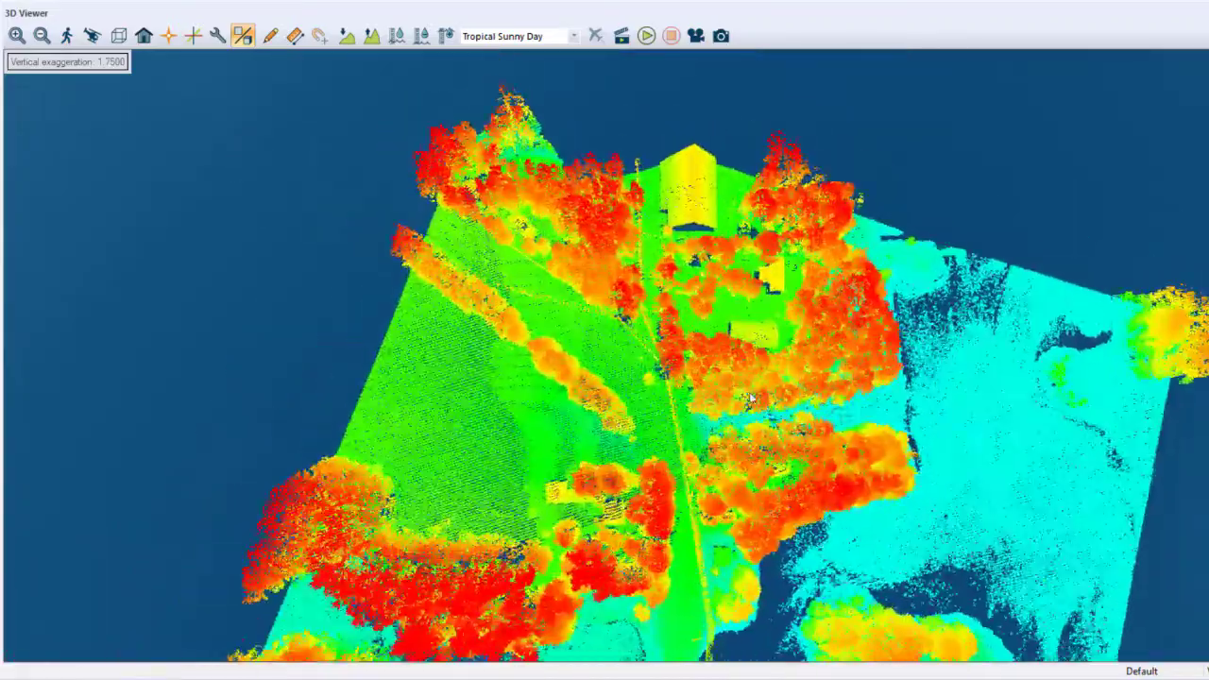
pyautogui.moveTo(794, 325); pyautogui.dragTo(557, 435)
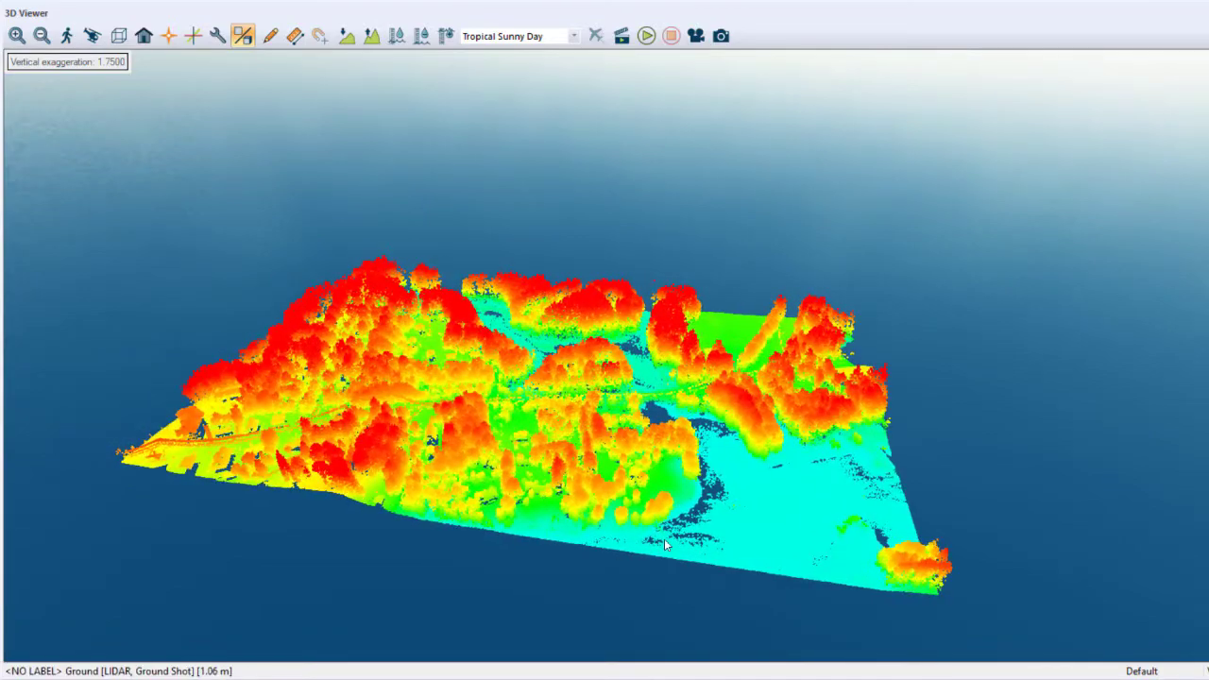
pyautogui.scroll(5, 536, 465)
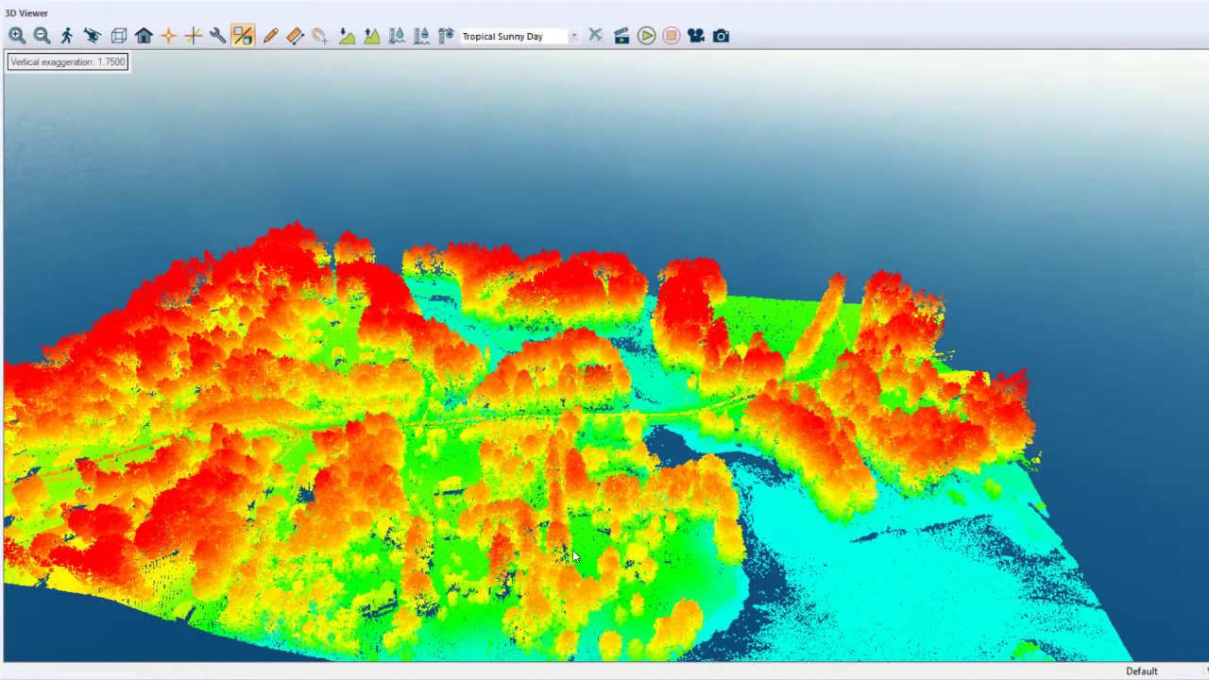
pyautogui.moveTo(345, 427); pyautogui.dragTo(649, 416)
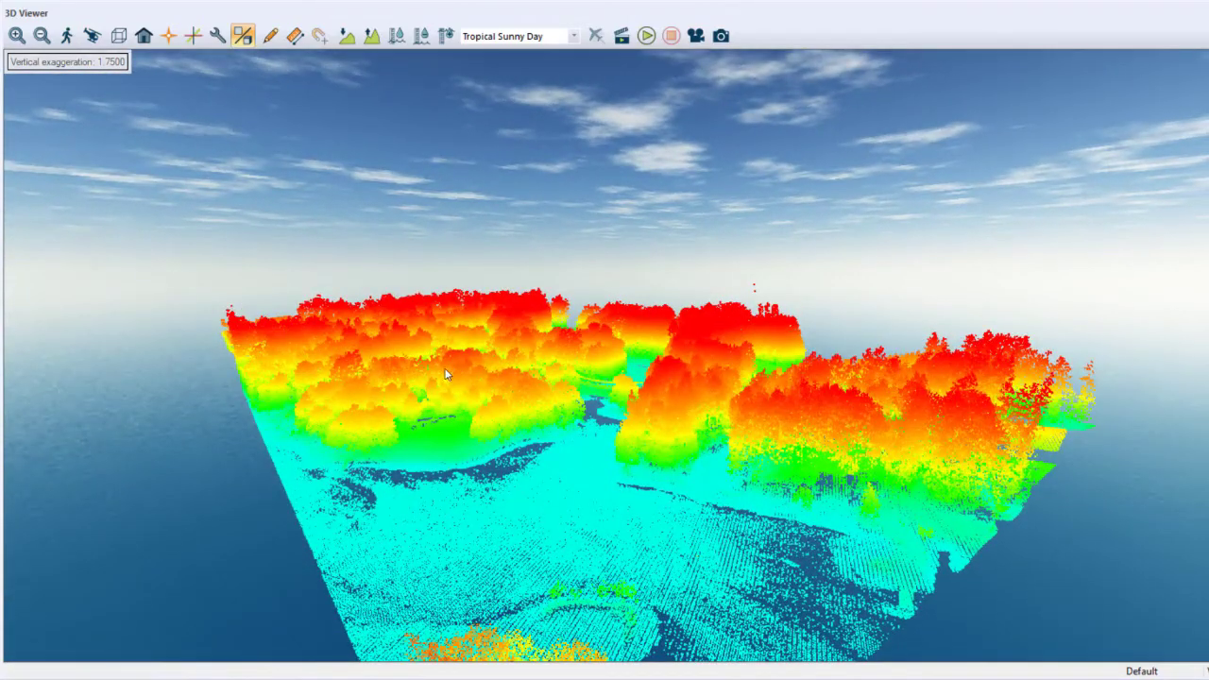
pyautogui.moveTo(446, 378); pyautogui.dragTo(553, 440)
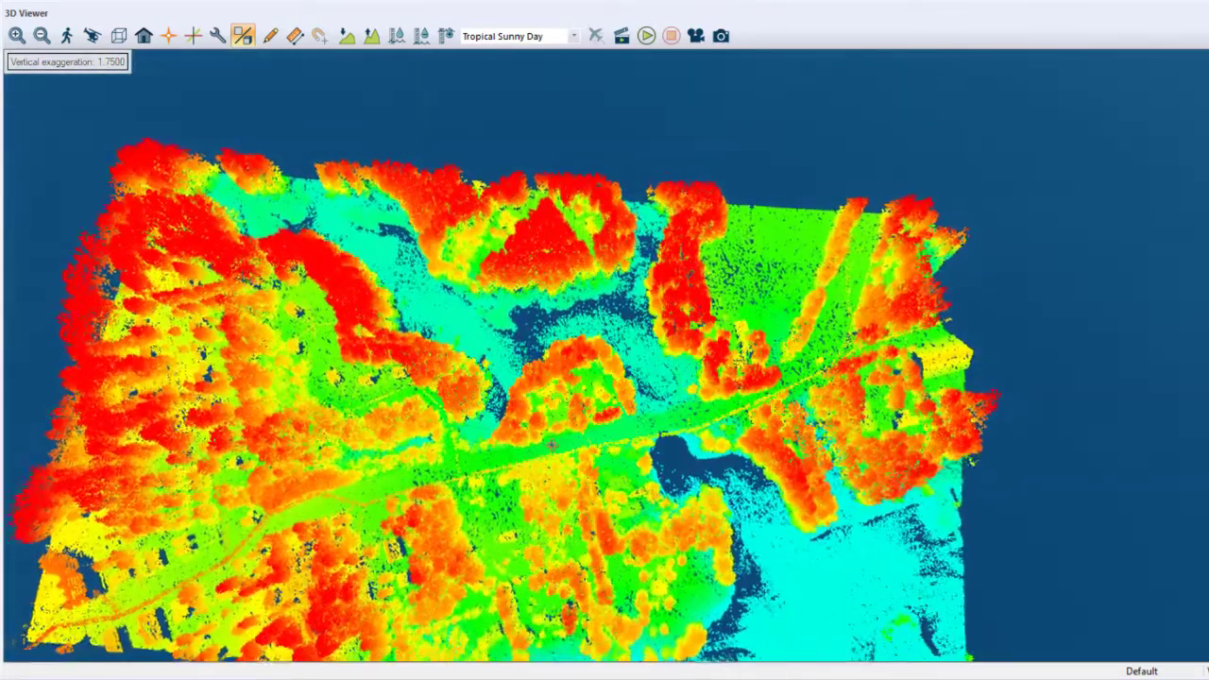
pyautogui.scroll(-5, 553, 444)
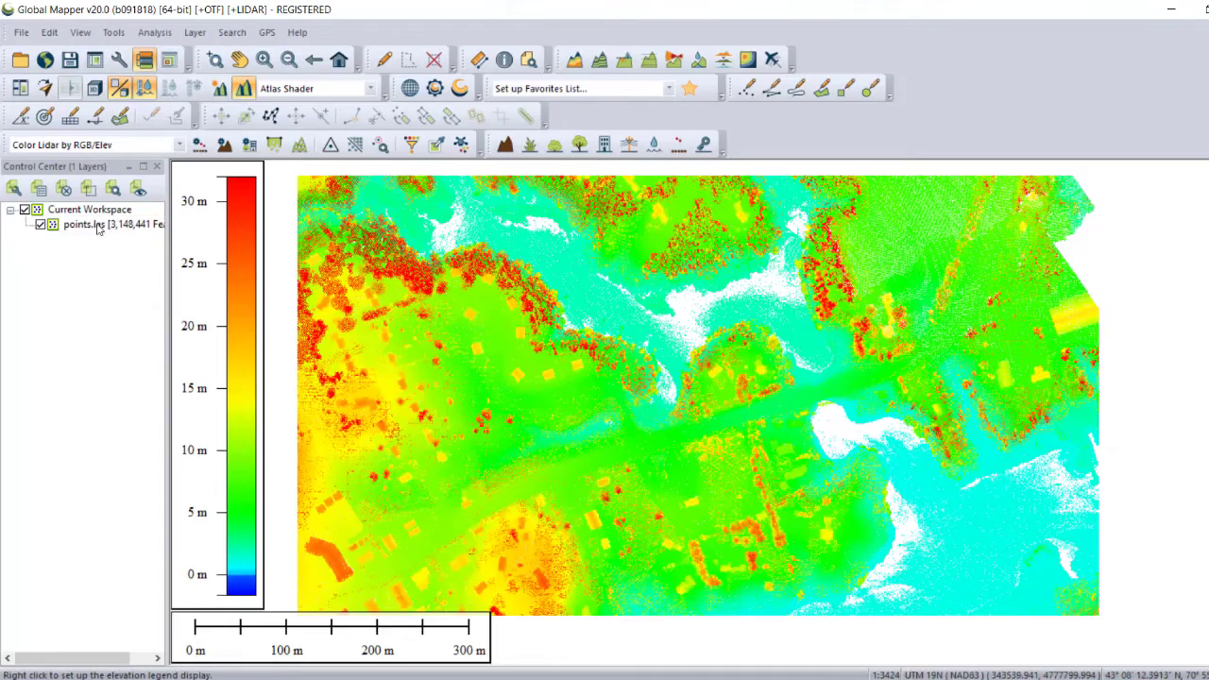
# Open the points.las metadata and scroll through its Metadata tab.
pyautogui.rightClick(98, 228)
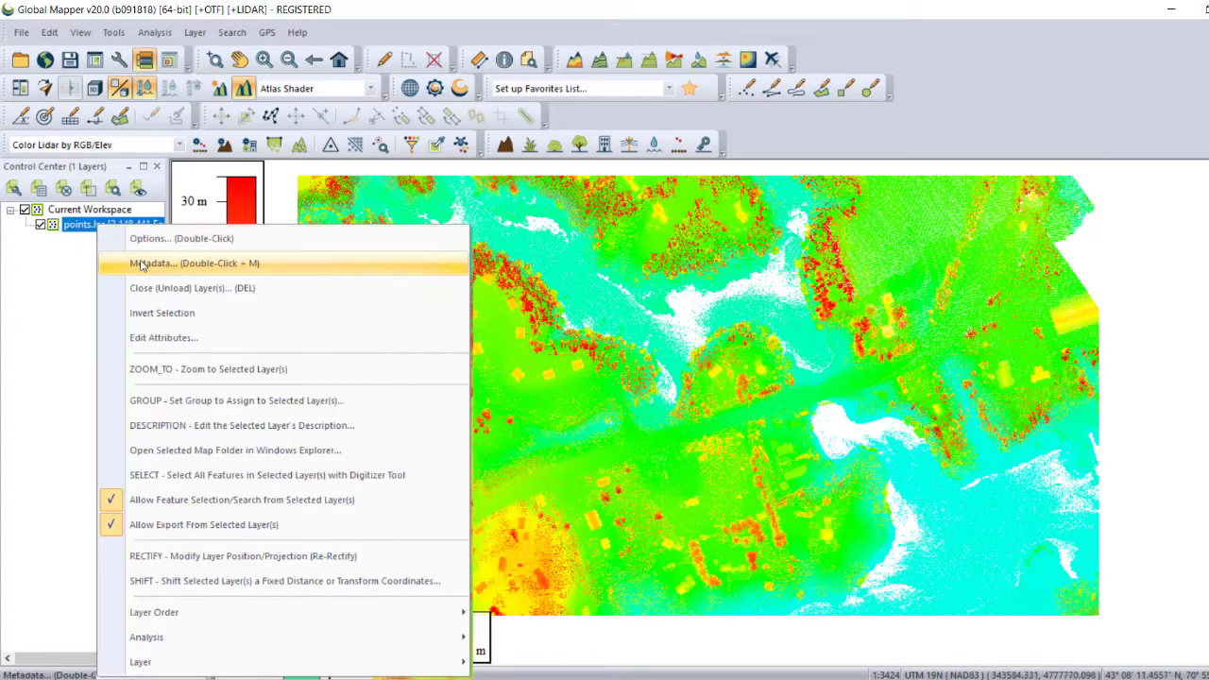
pyautogui.click(174, 264)
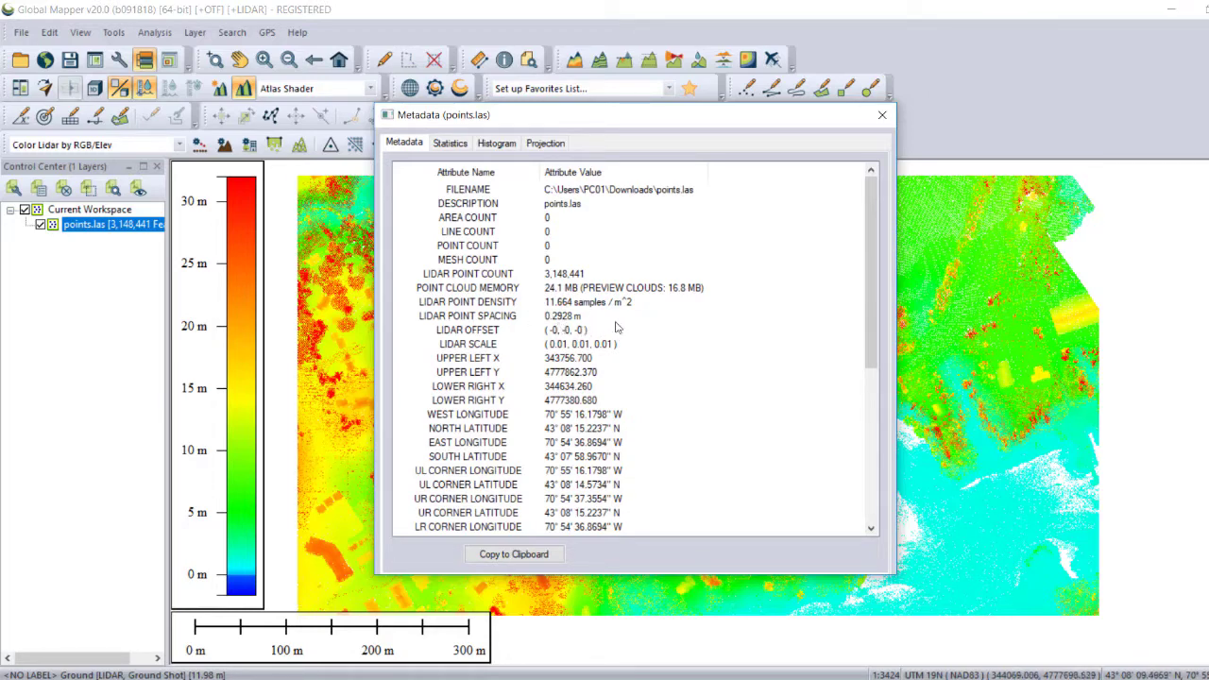
pyautogui.scroll(-2, 602, 358)
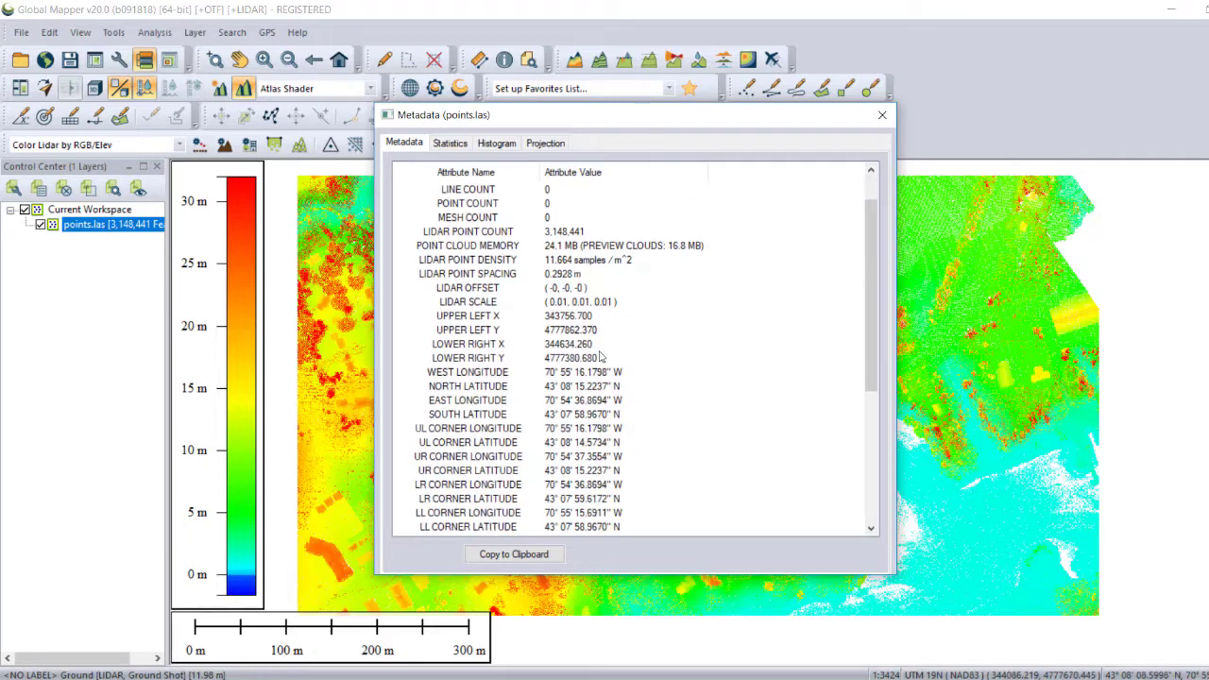
pyautogui.scroll(-3, 612, 400)
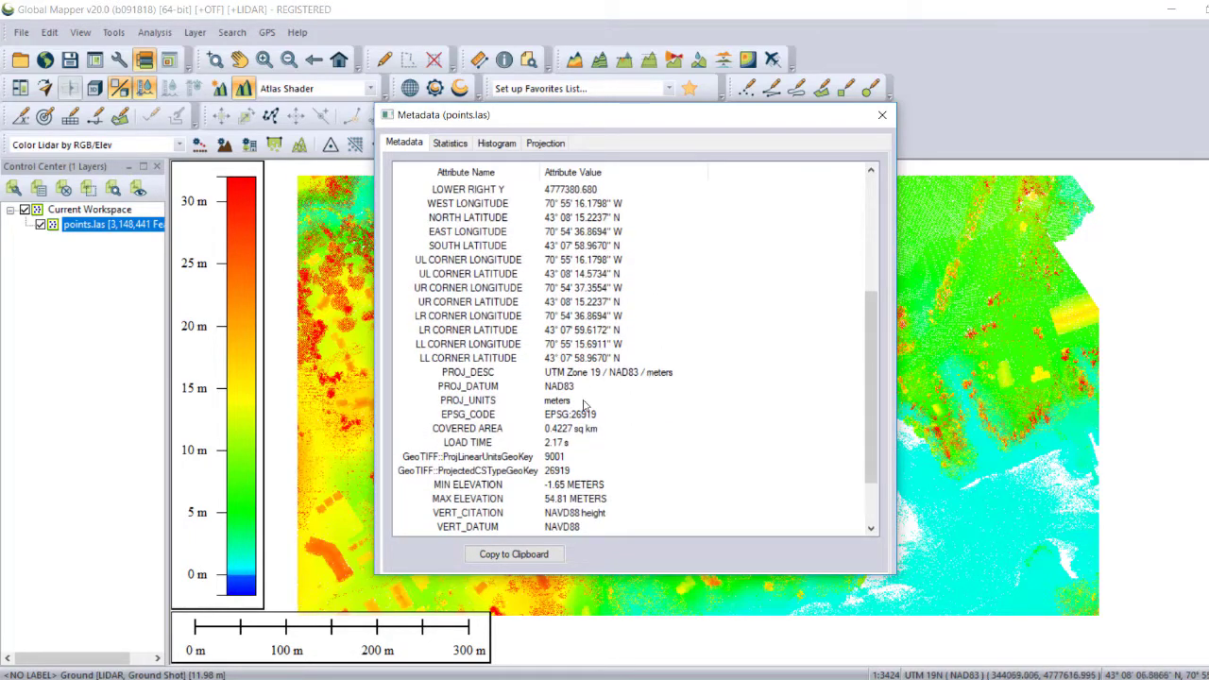
pyautogui.scroll(-1, 585, 406)
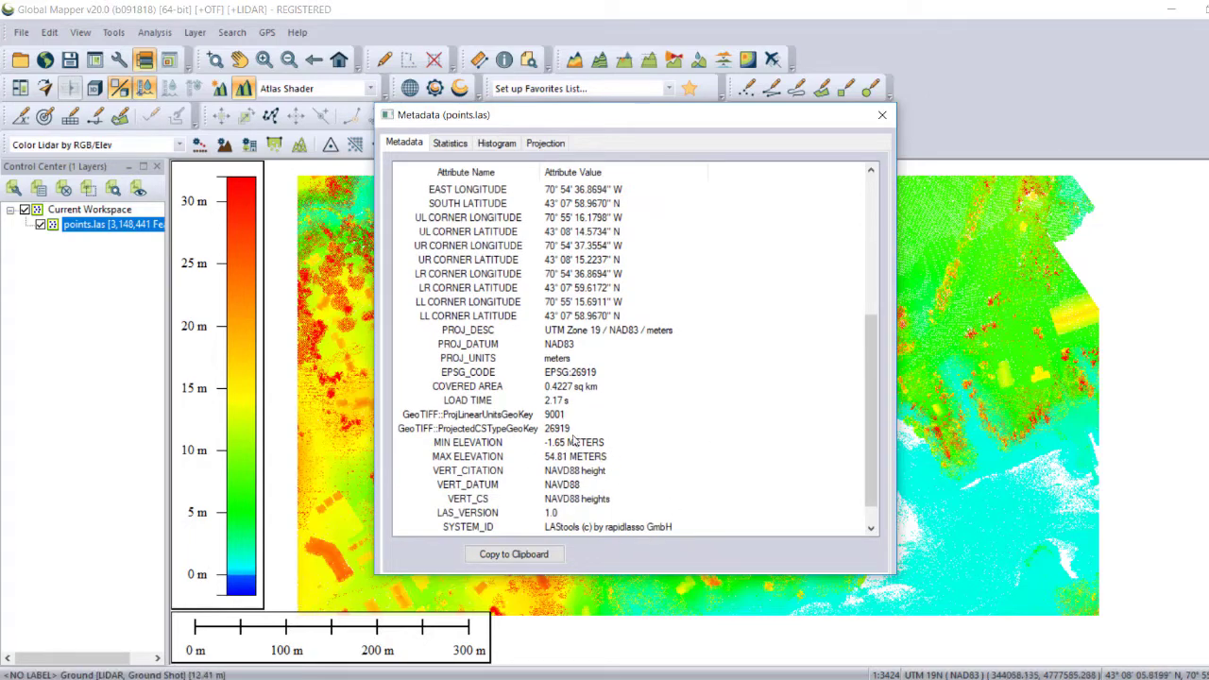
pyautogui.scroll(-1, 596, 455)
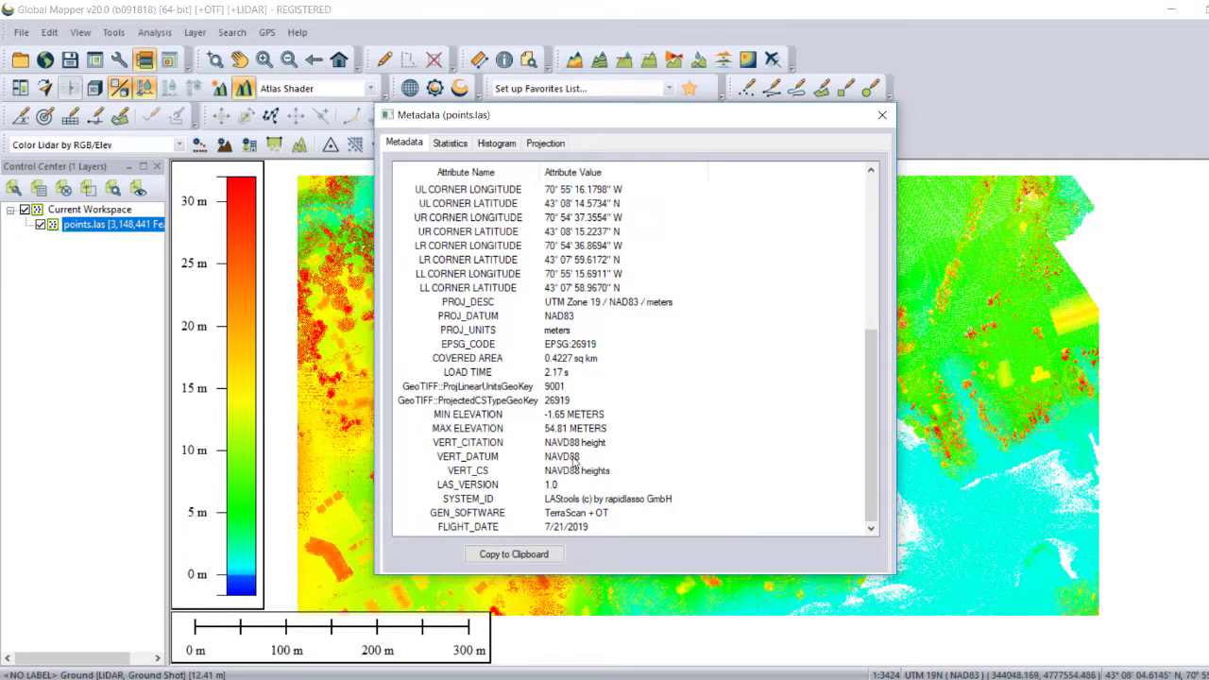
# Highlight the GEN_SOFTWARE and FLIGHT_DATE entries, then view the UTM Zone 19 NAD83 projection.
pyautogui.click(577, 517)
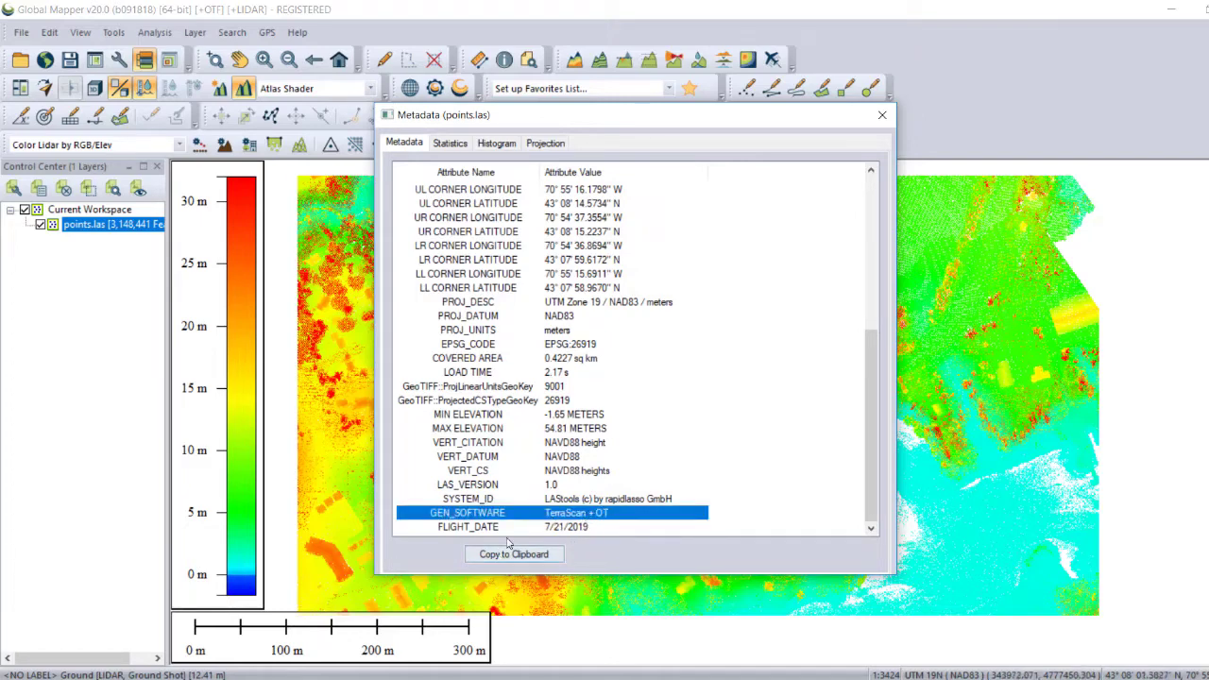
pyautogui.click(566, 529)
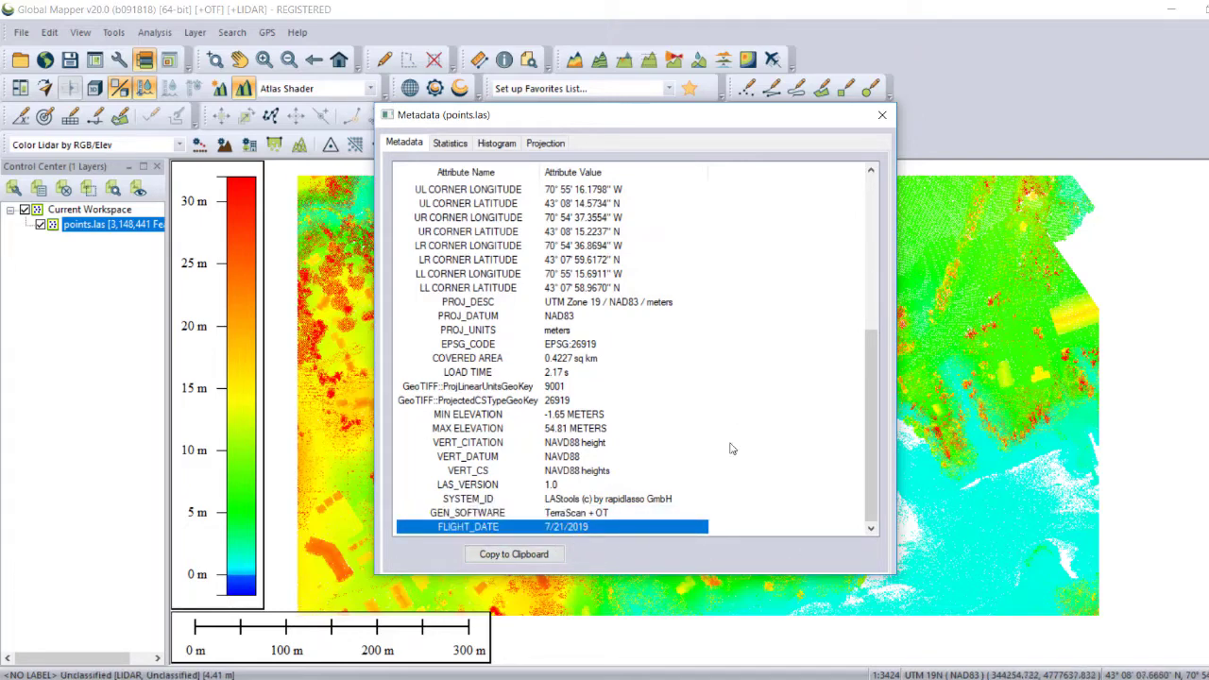
pyautogui.click(544, 144)
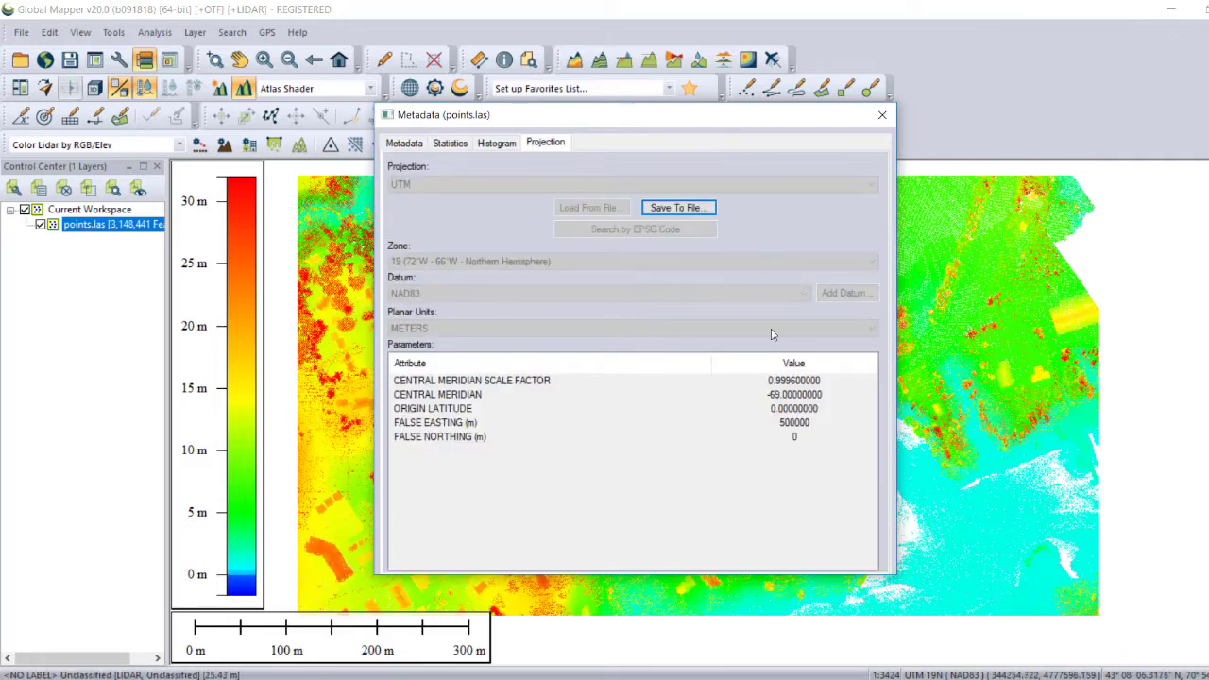
# Graph a histogram of points.las by CLASS attribute, then close the metadata window.
pyautogui.click(494, 143)
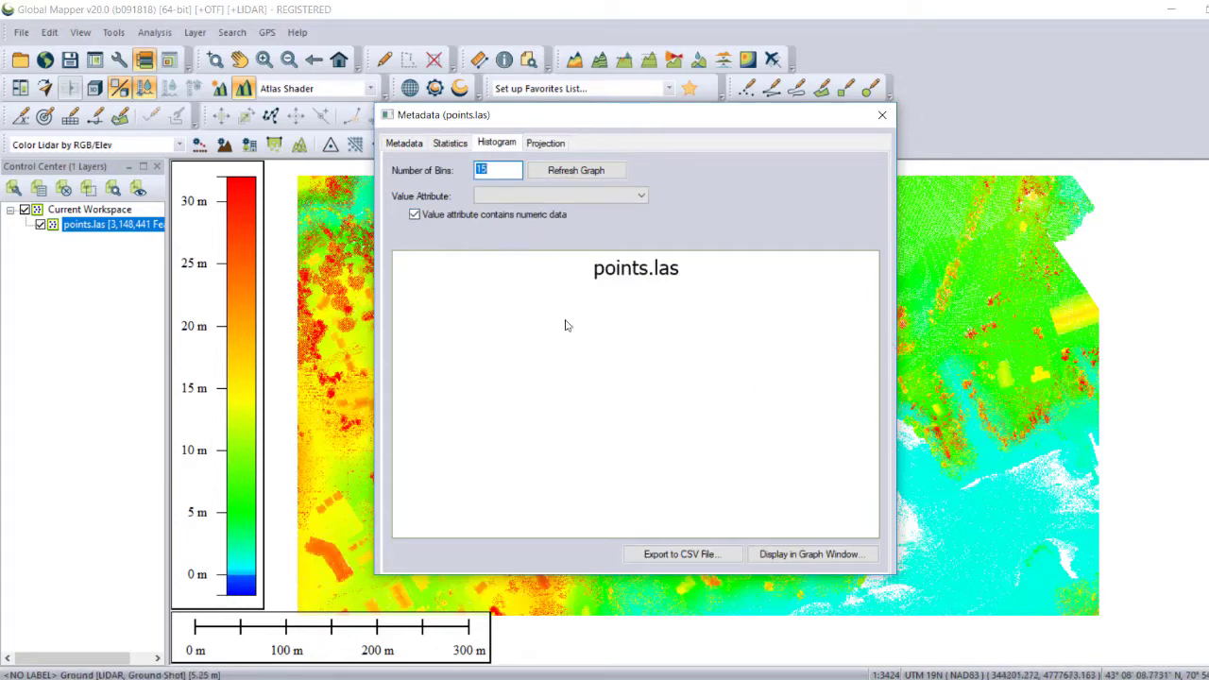
pyautogui.click(501, 197)
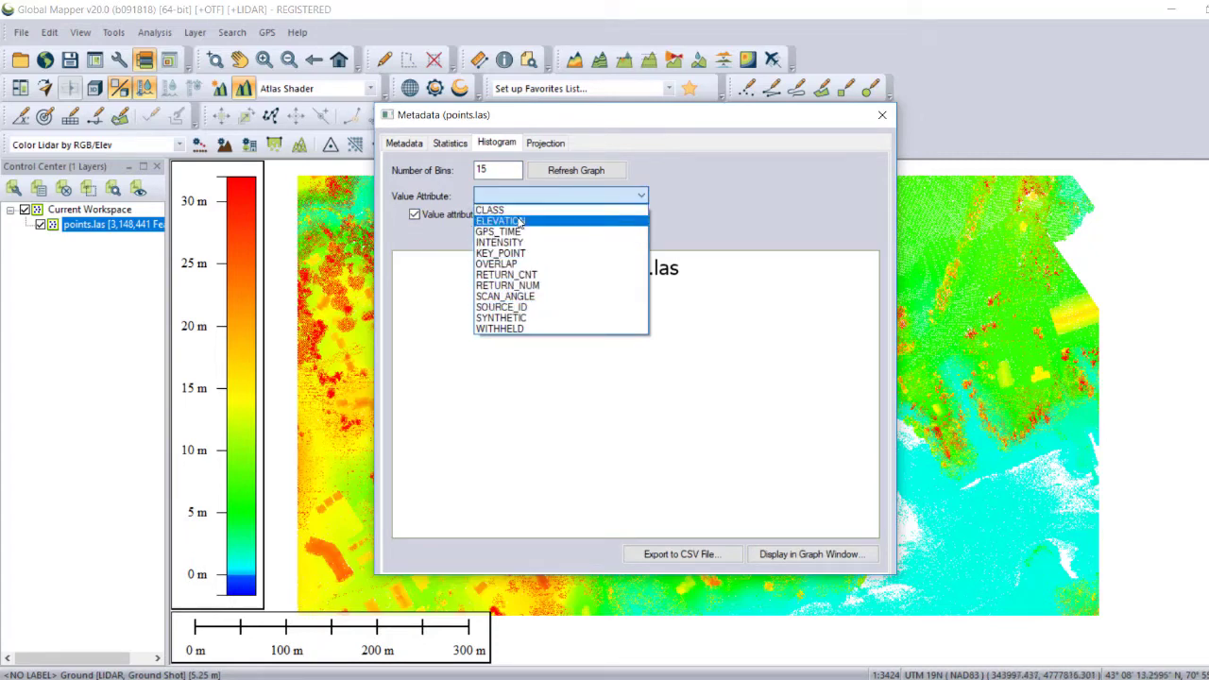
pyautogui.click(510, 210)
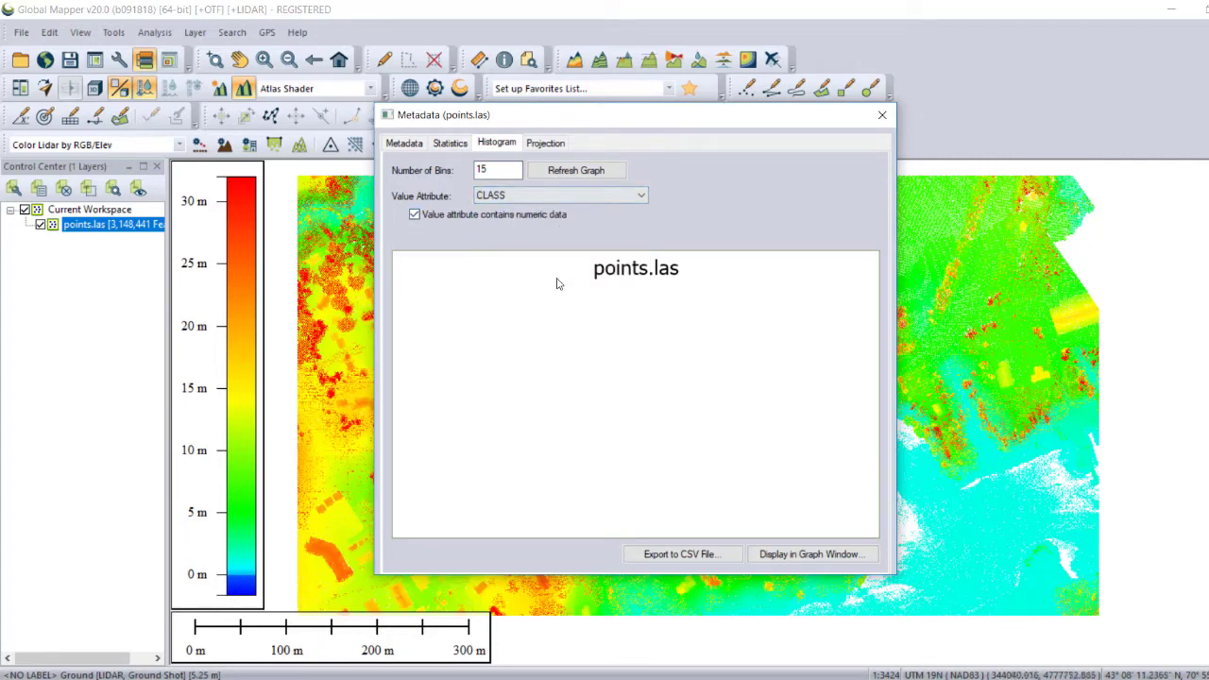
pyautogui.click(585, 175)
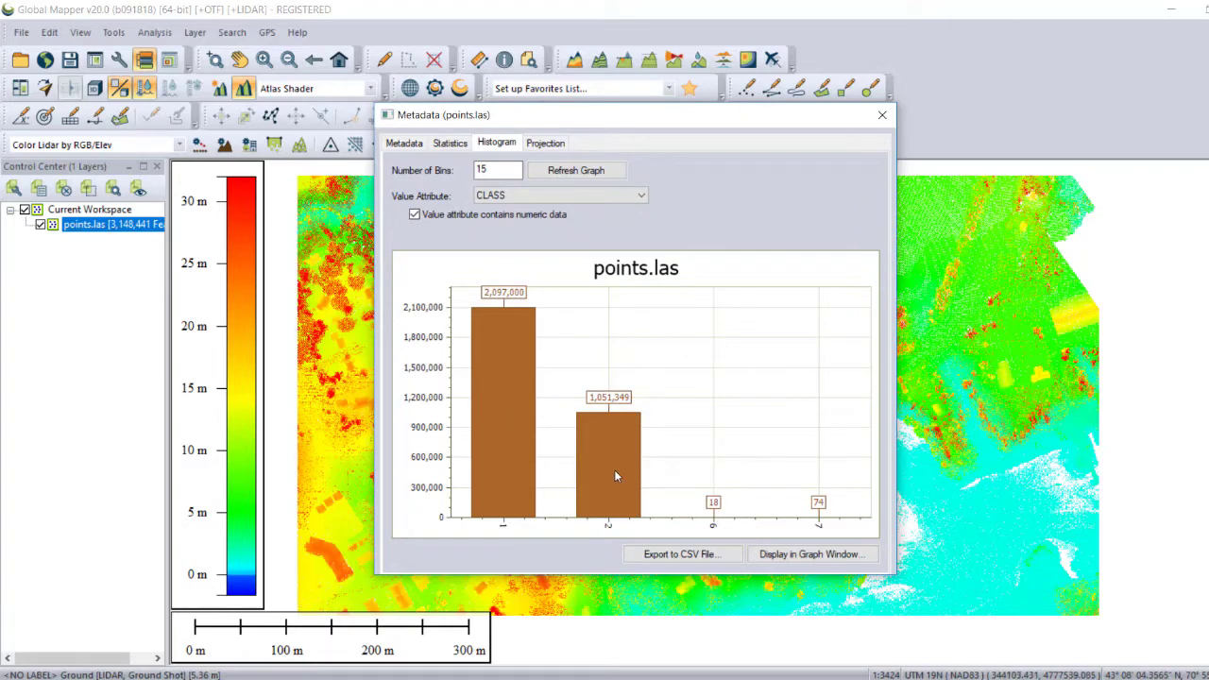
pyautogui.click(882, 114)
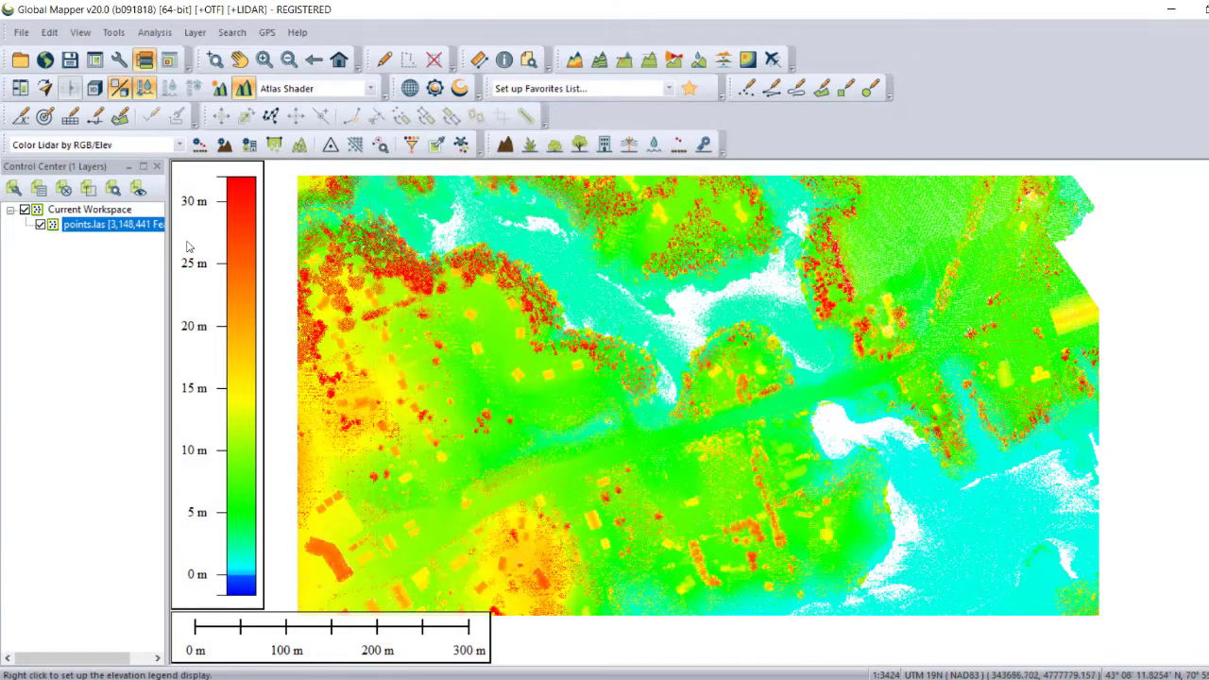
pyautogui.rightClick(165, 225)
pyautogui.click(178, 239)
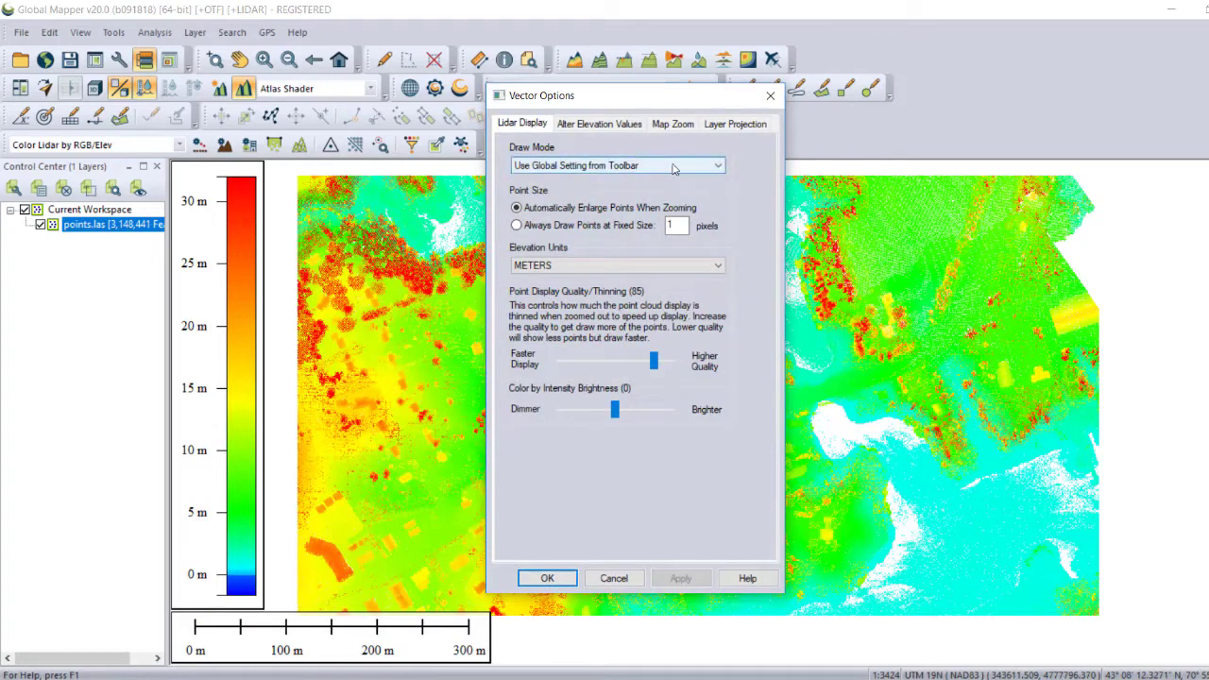
pyautogui.click(603, 125)
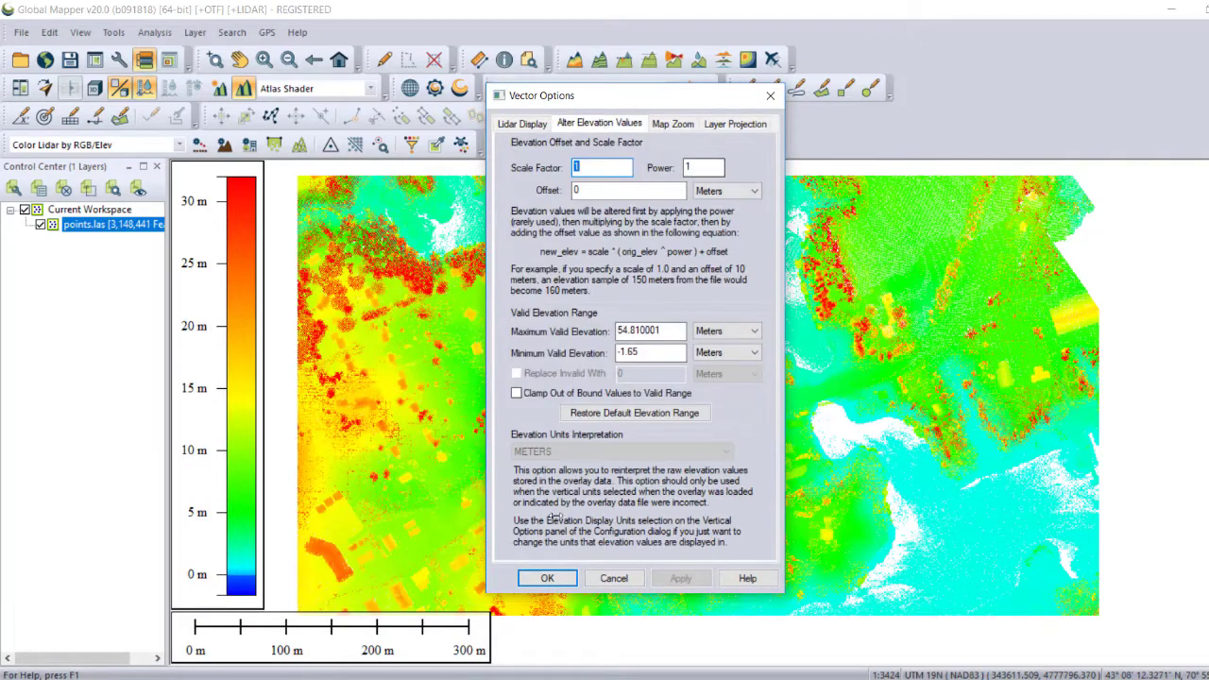
pyautogui.click(669, 124)
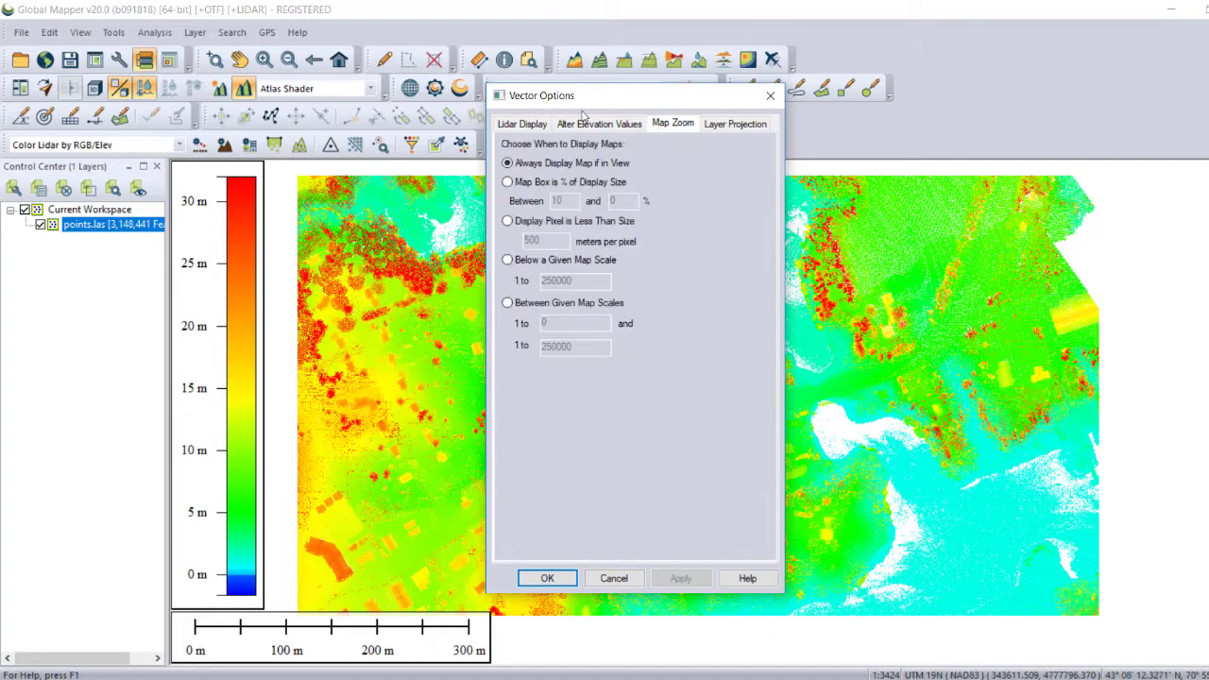
pyautogui.click(726, 125)
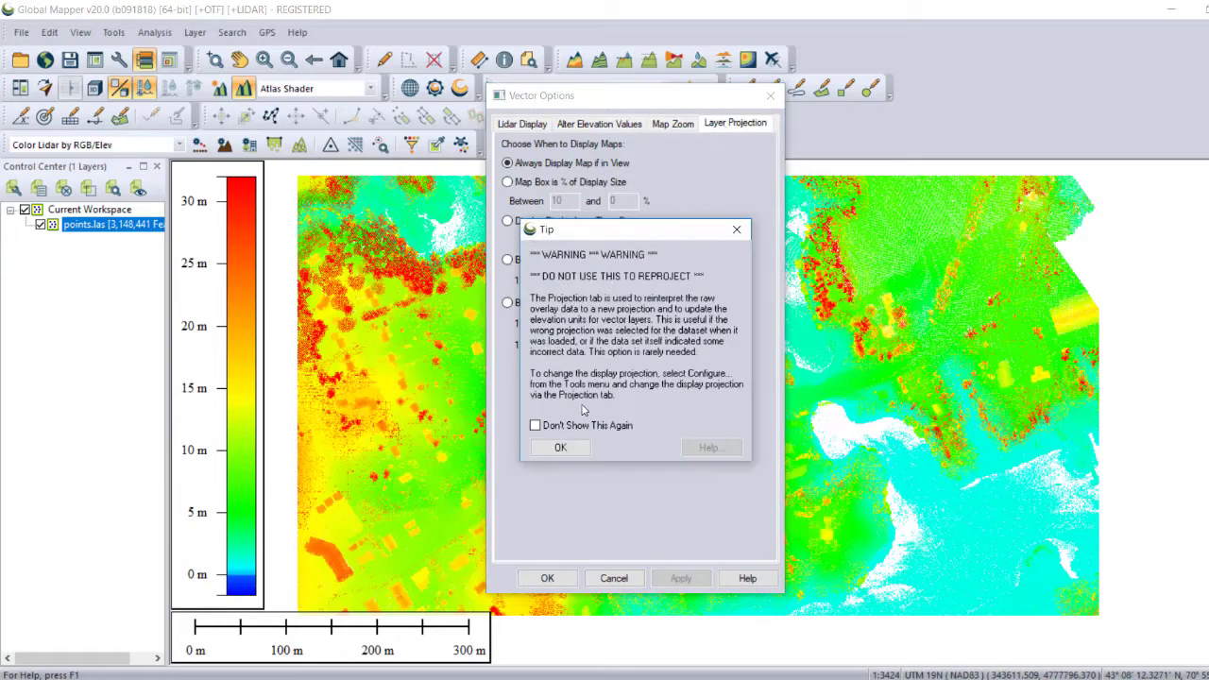
pyautogui.click(567, 449)
pyautogui.click(770, 95)
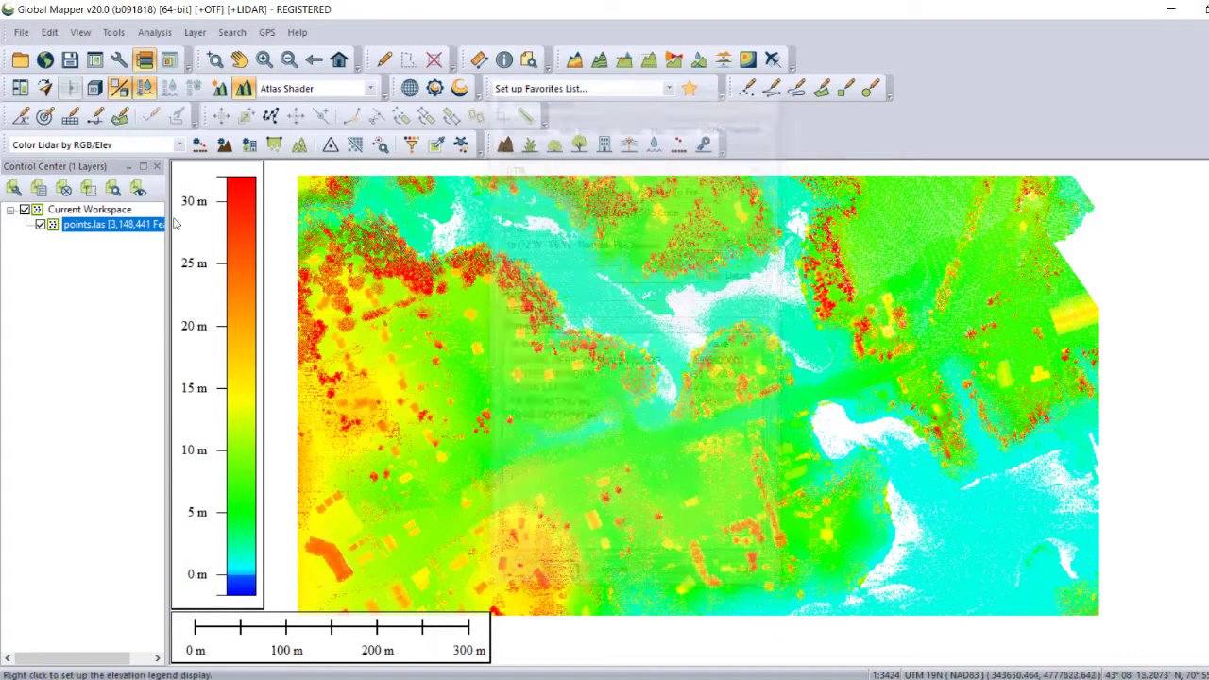
pyautogui.rightClick(102, 228)
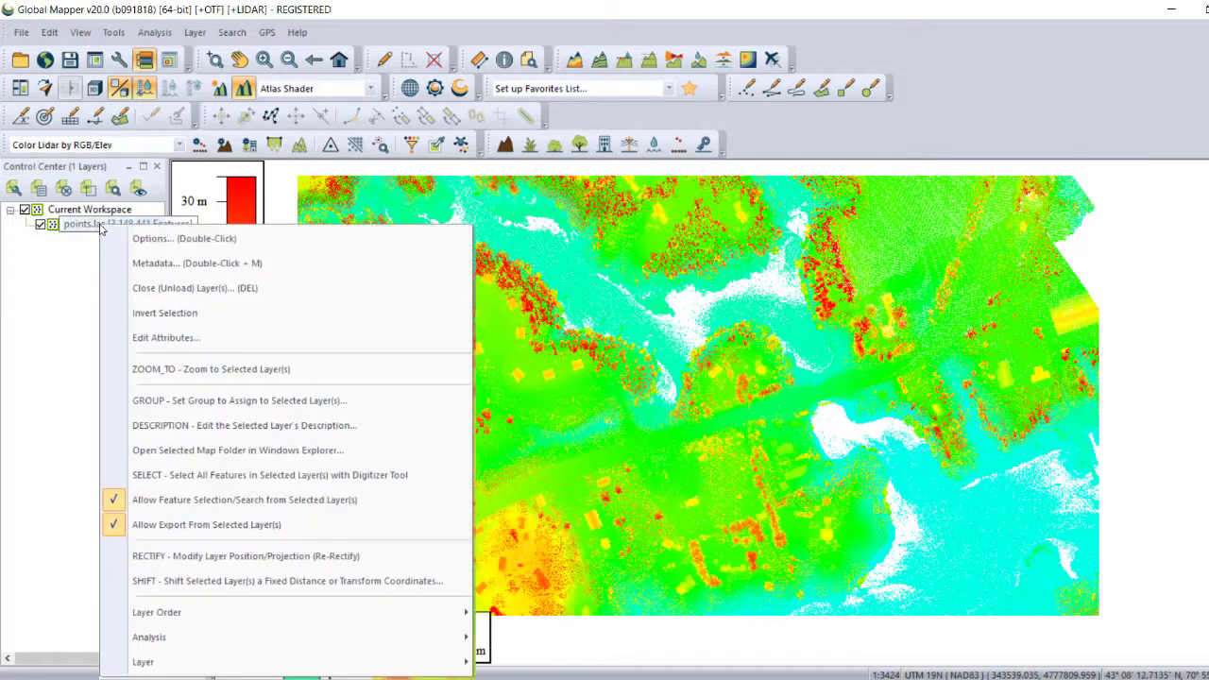
pyautogui.click(161, 337)
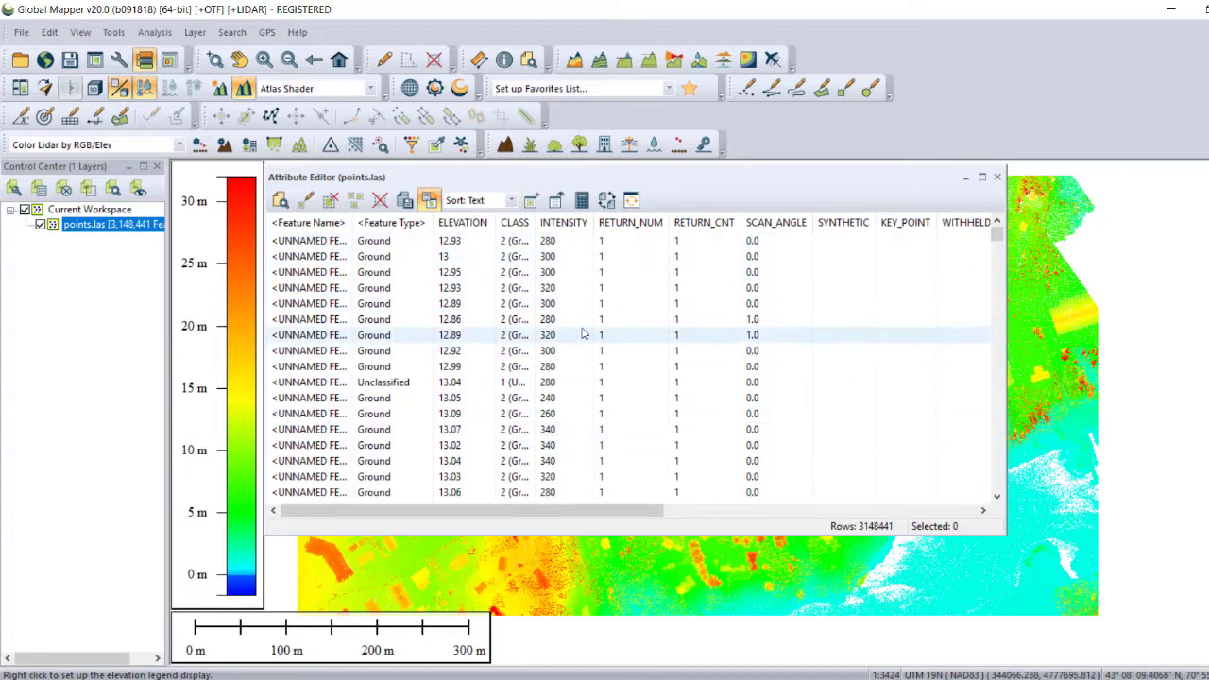
pyautogui.click(397, 256)
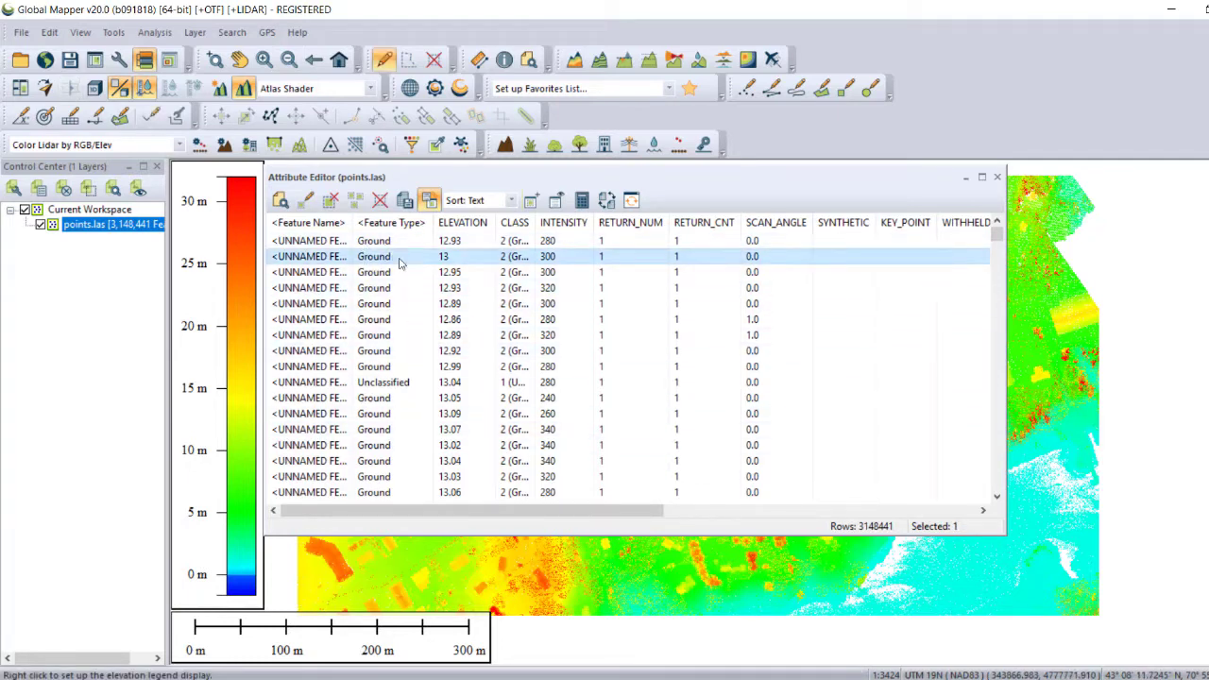
pyautogui.click(555, 200)
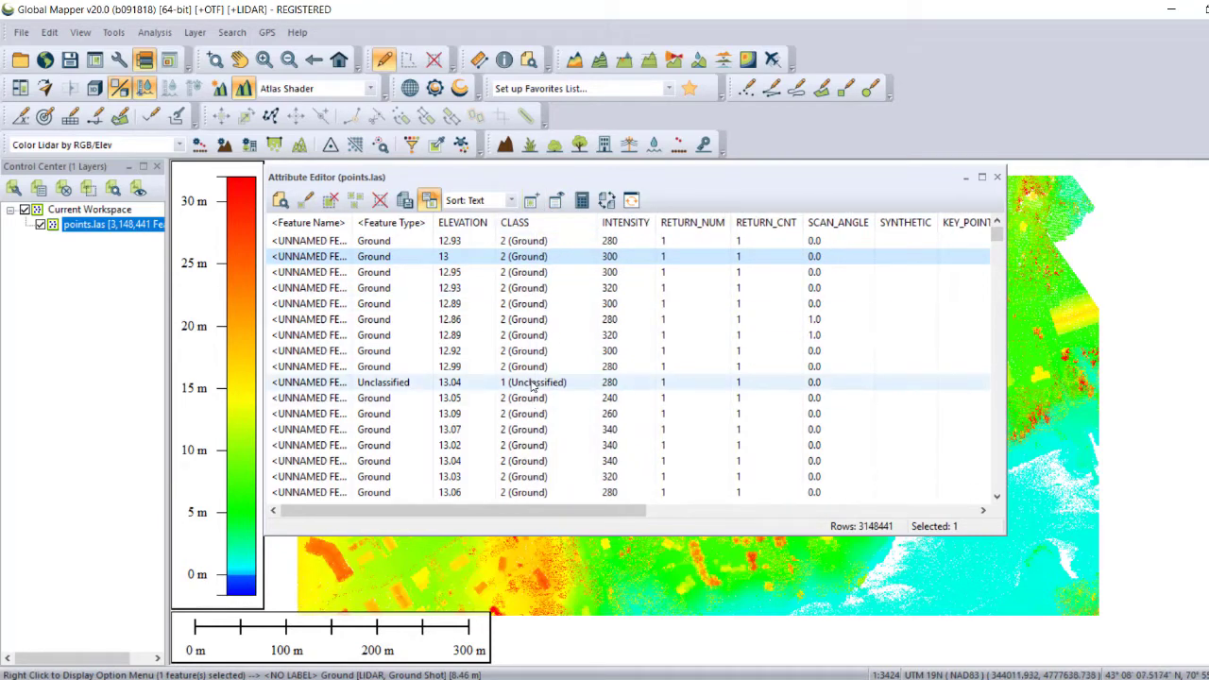
pyautogui.click(526, 320)
pyautogui.click(997, 176)
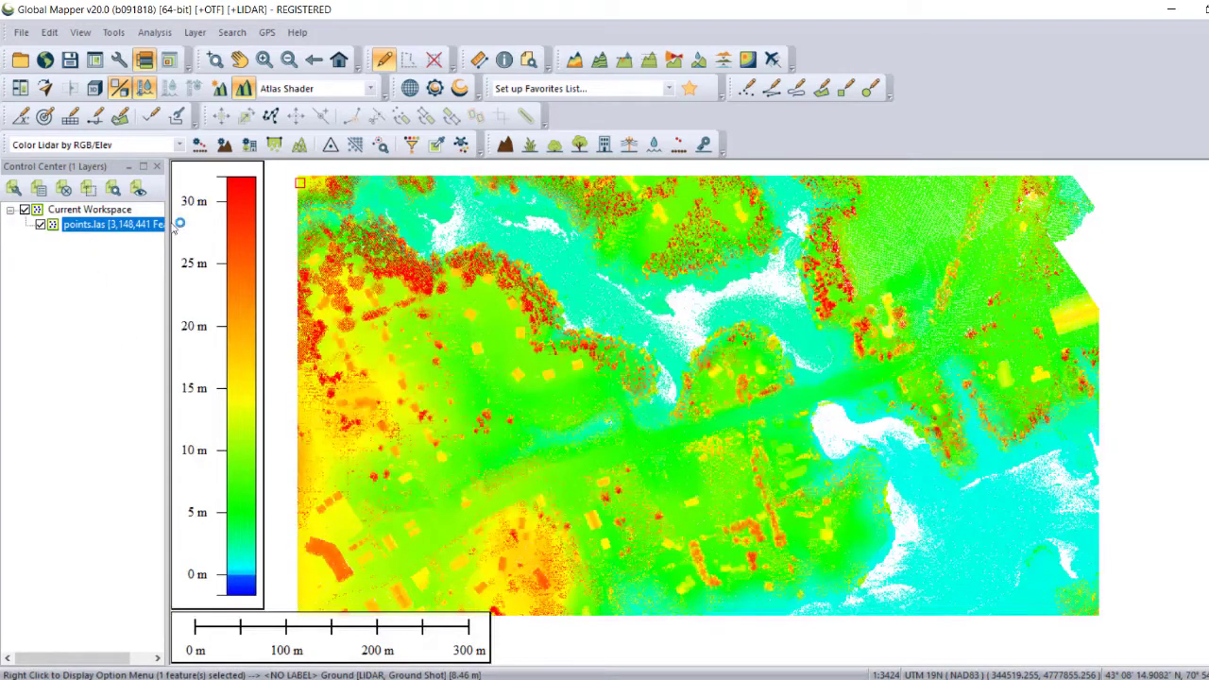